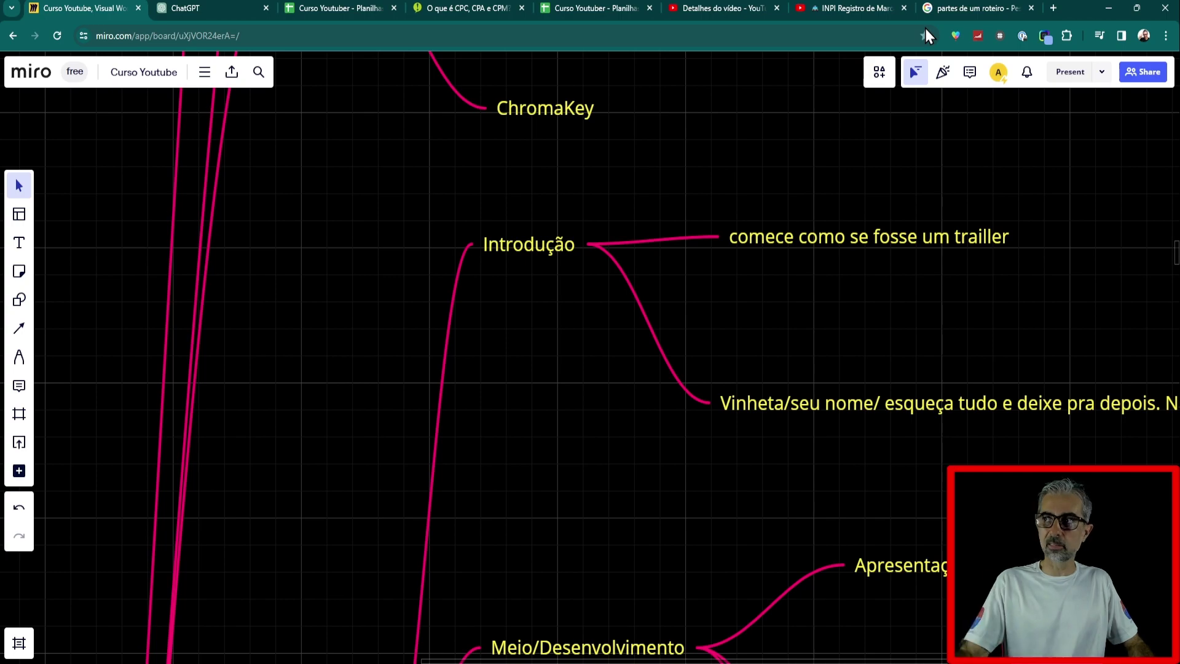
Switch to Google Sheets from the Google apps and open the "Curso Youtuber" spreadsheet
click(958, 10)
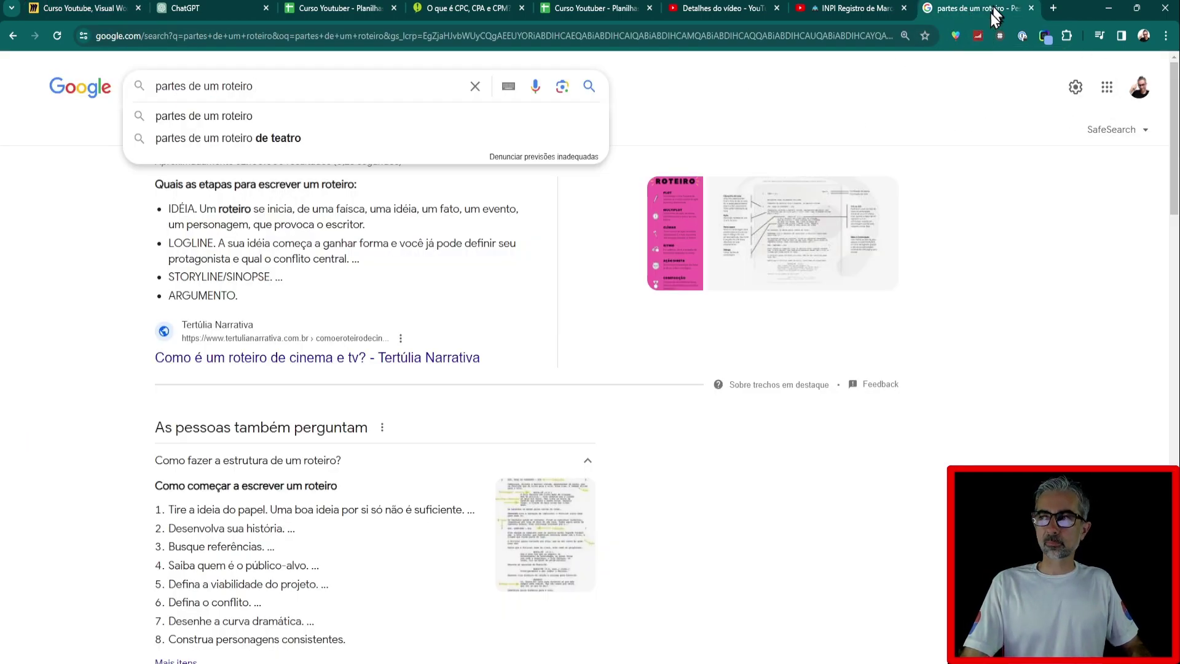
click(802, 39)
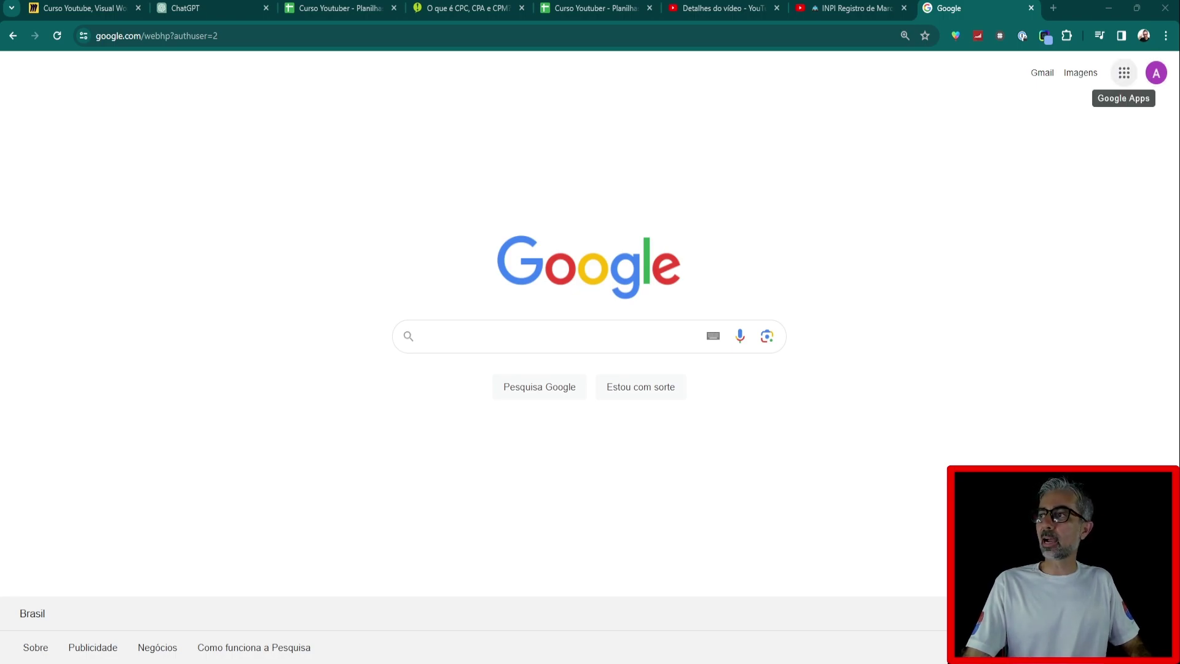
click(1124, 73)
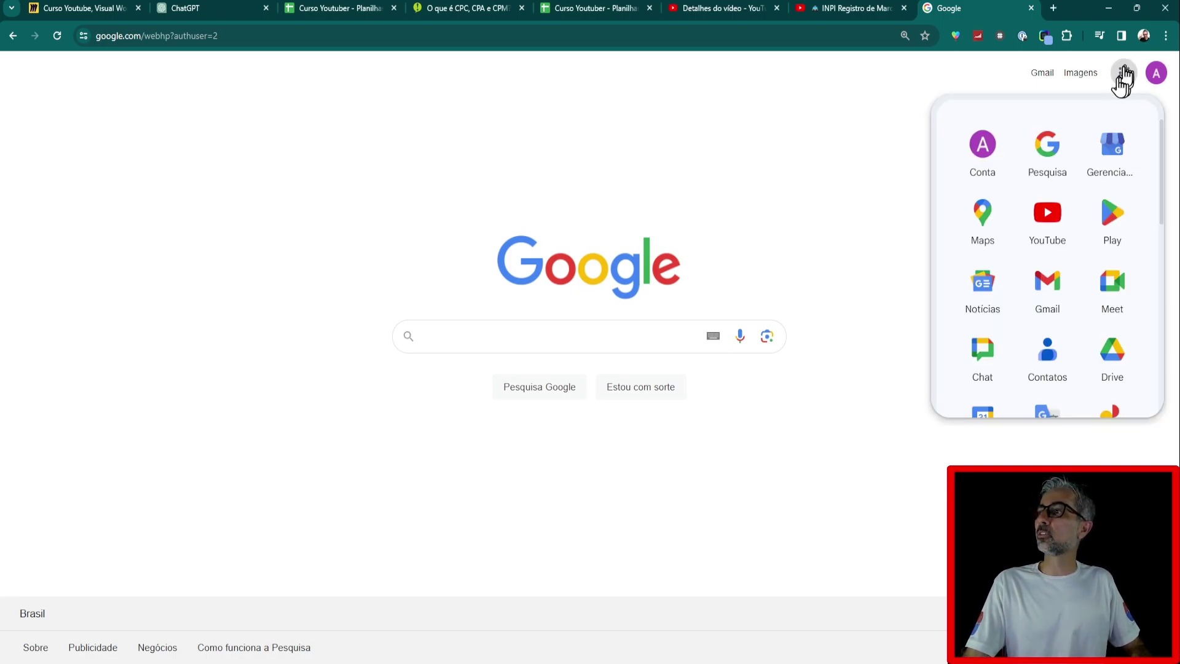
scroll(1115, 274, down, 3)
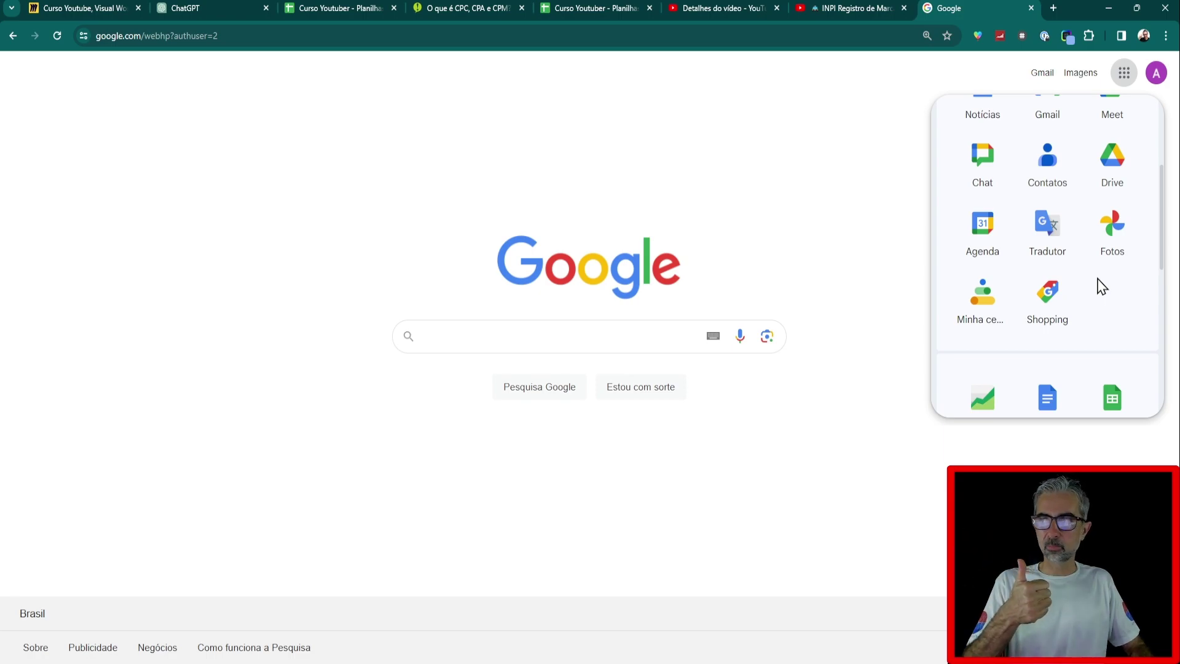
scroll(1102, 286, down, 3)
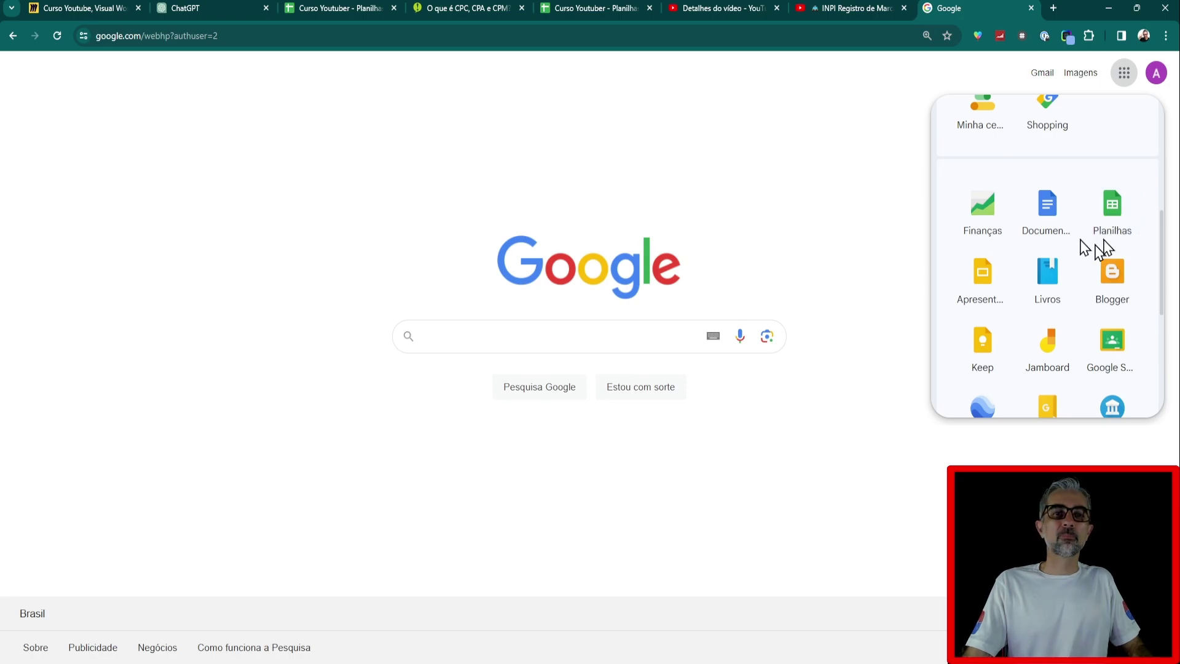
click(1112, 220)
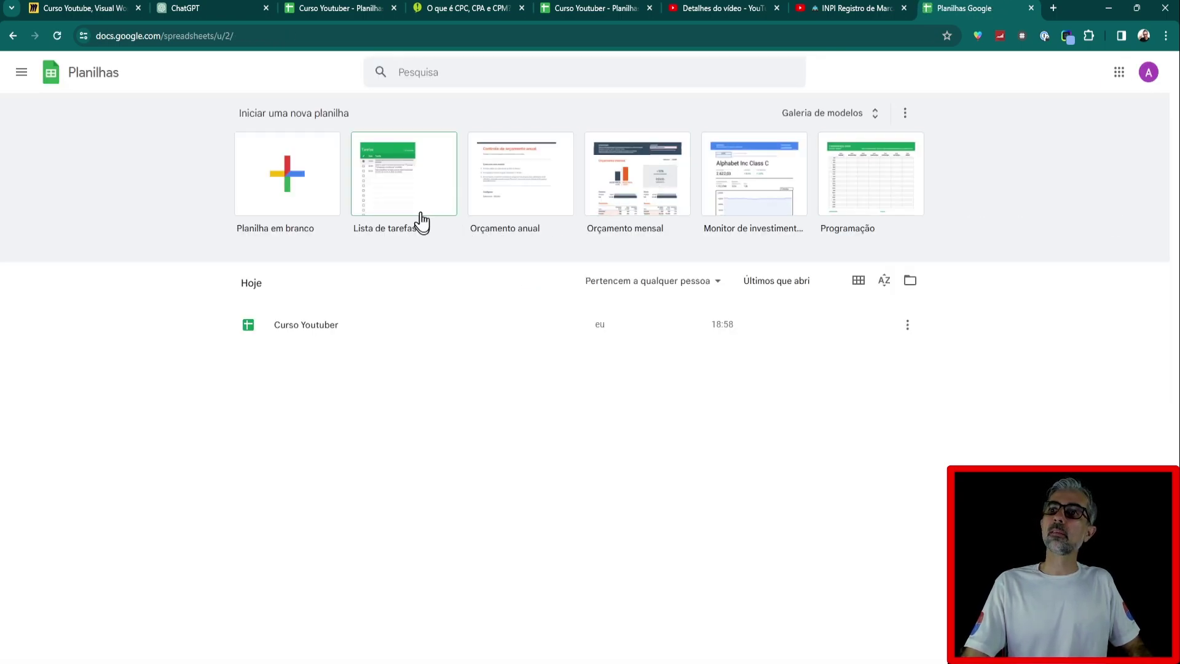
click(323, 330)
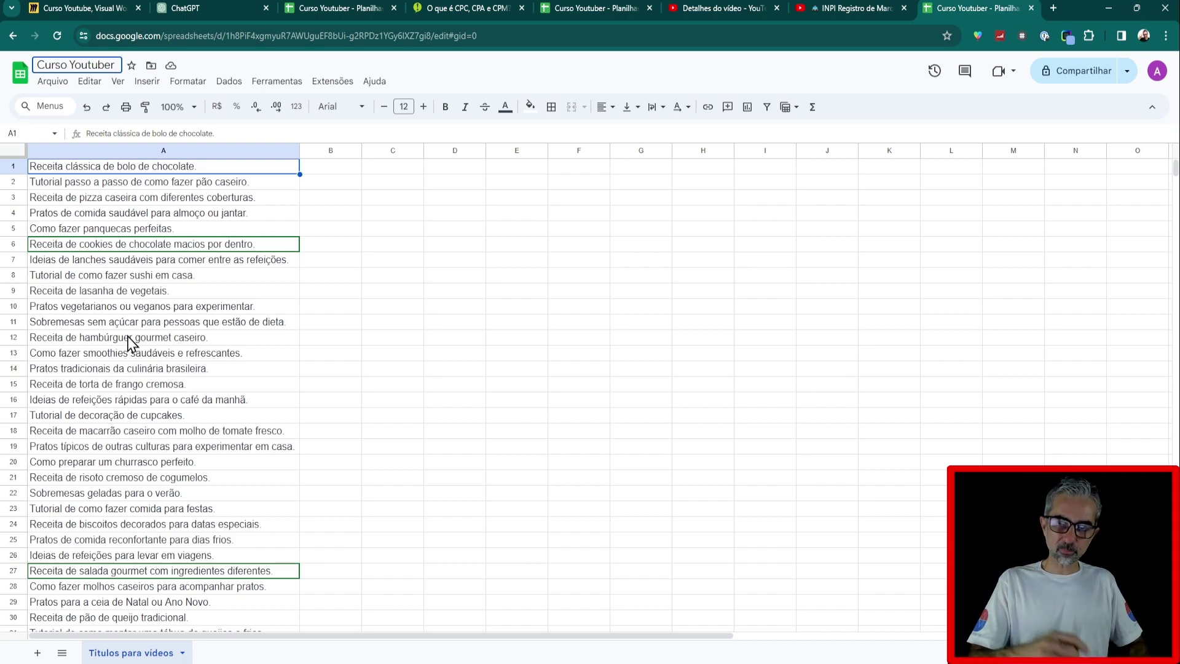
Copy the video title "Receita de cookies de chocolate macios por dentro." from cell A6 and enlarge the page display
click(138, 261)
click(133, 274)
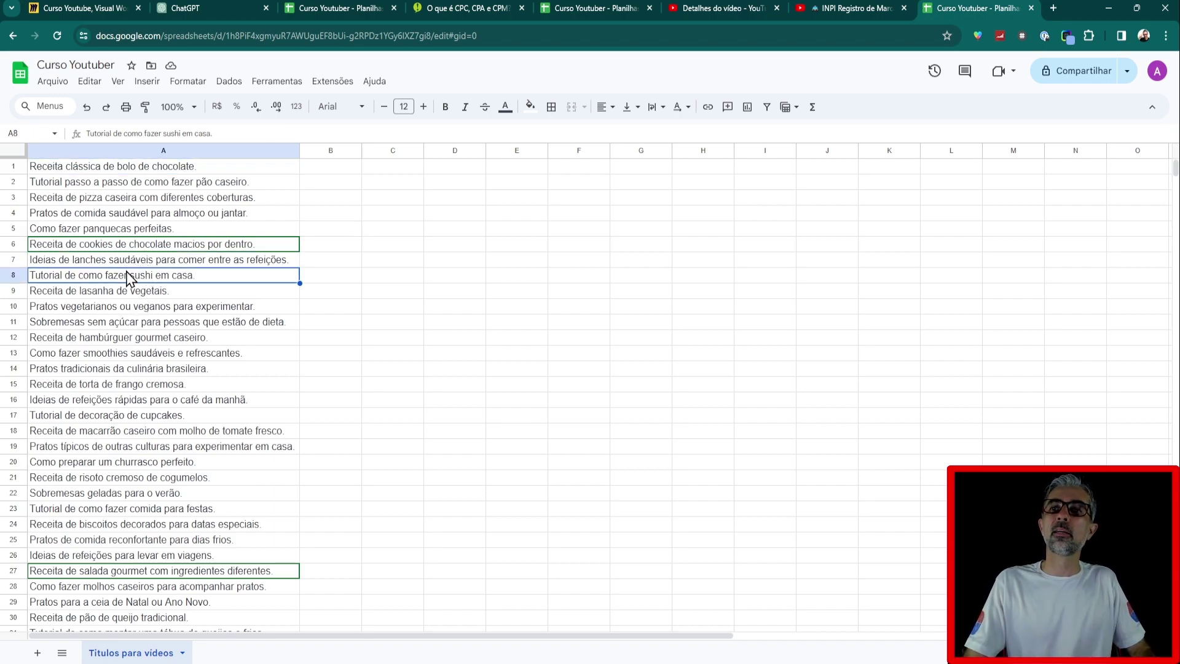
click(182, 246)
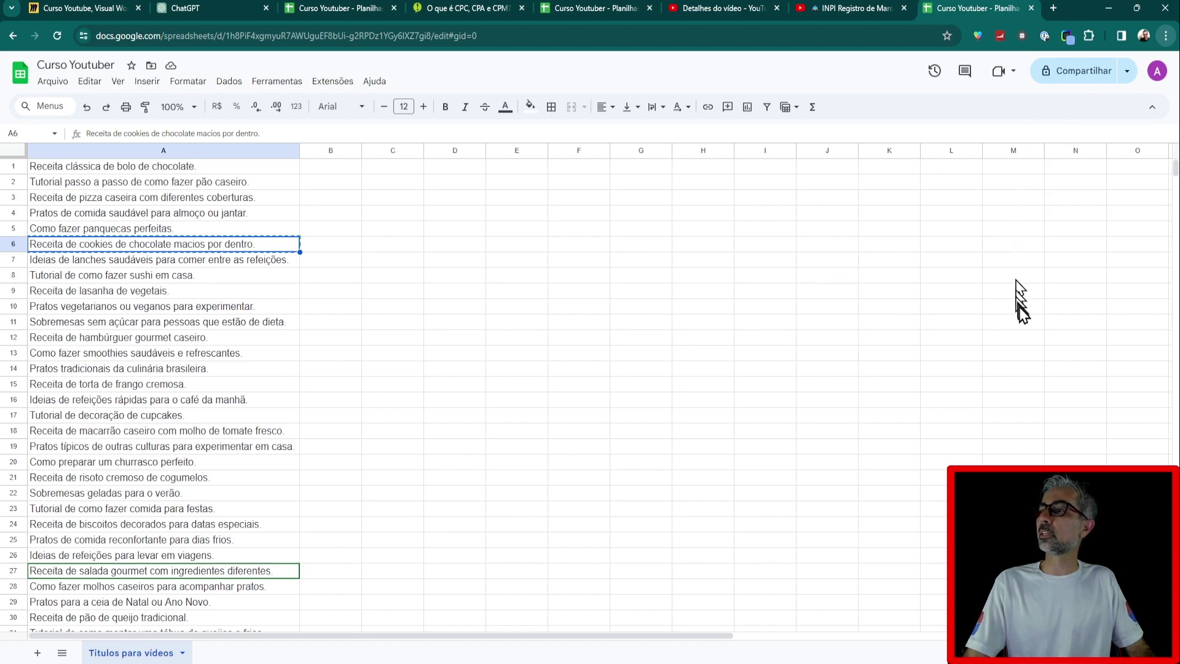
key(ctrl+plus)
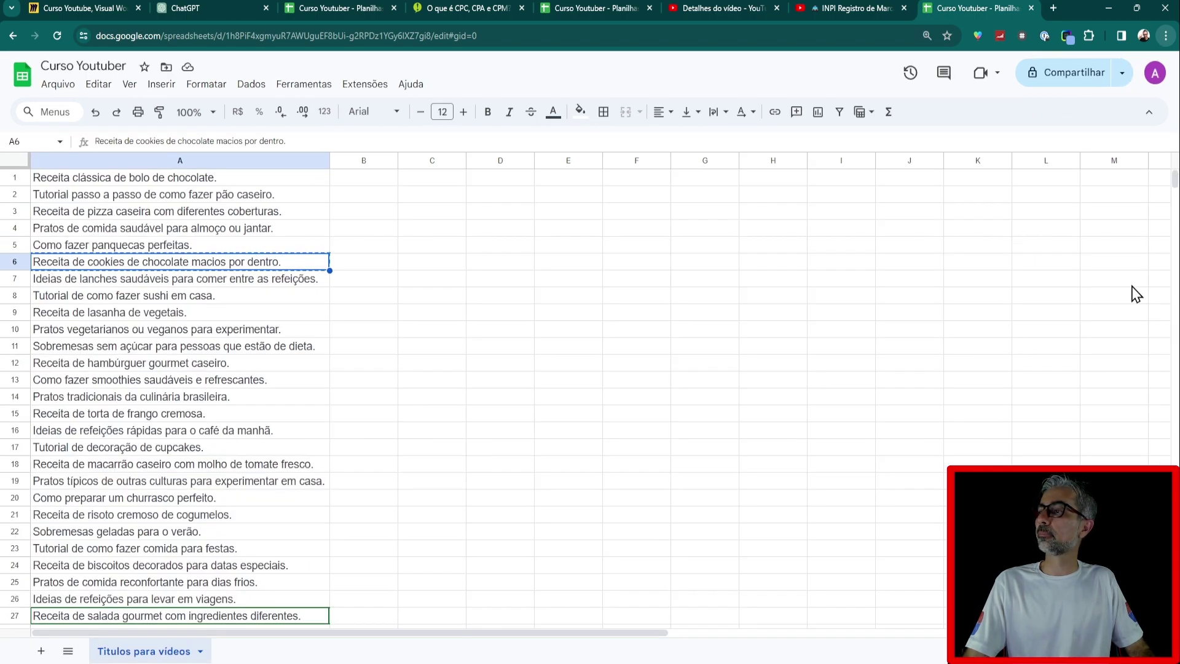
key(ctrl+plus)
key(ctrl+plus)
key(ctrl+plus)
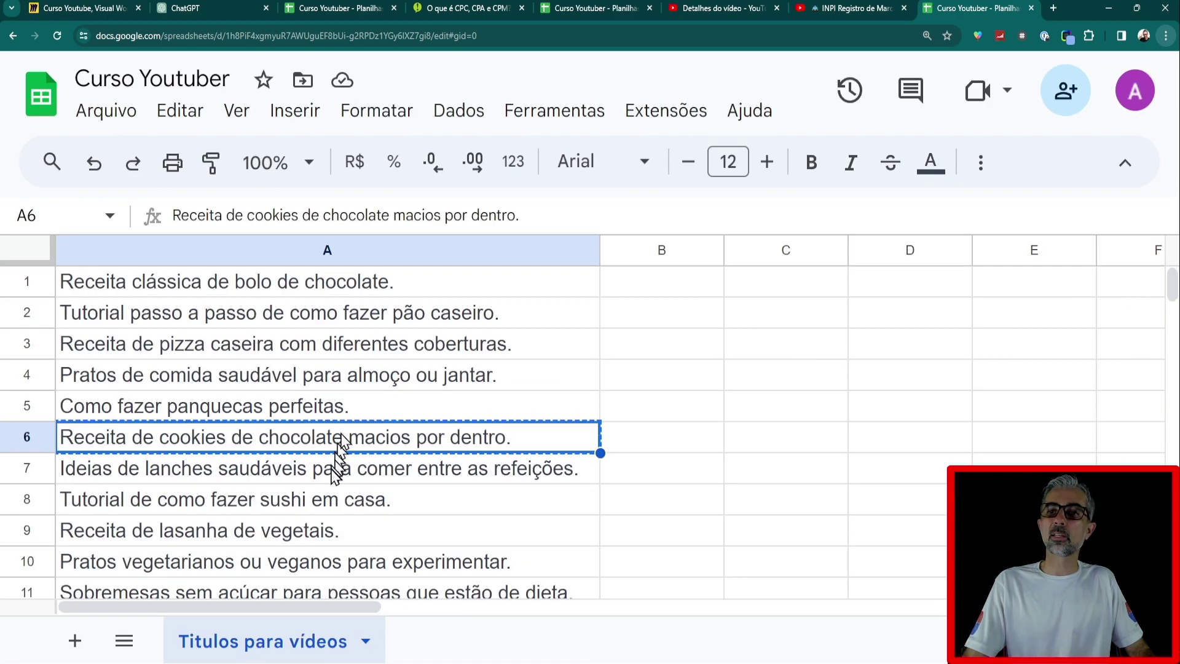
drag(337, 467, 351, 384)
right_click(350, 385)
click(265, 447)
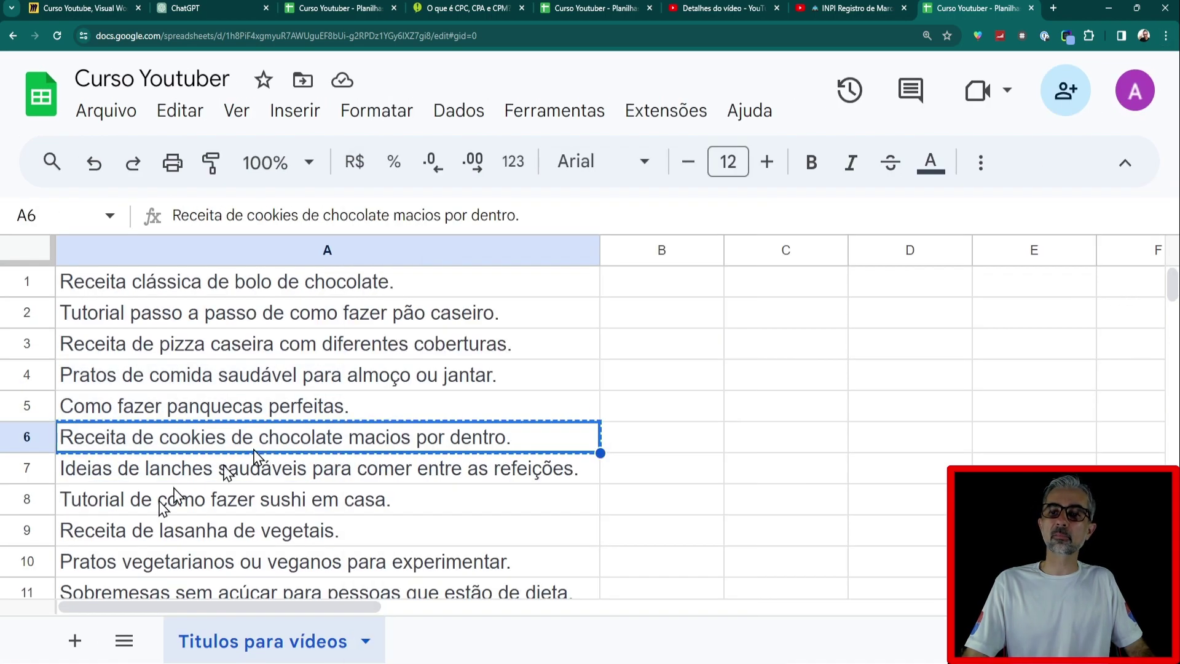
Add a new sheet to the spreadsheet and rename it "Roteiro"
click(81, 641)
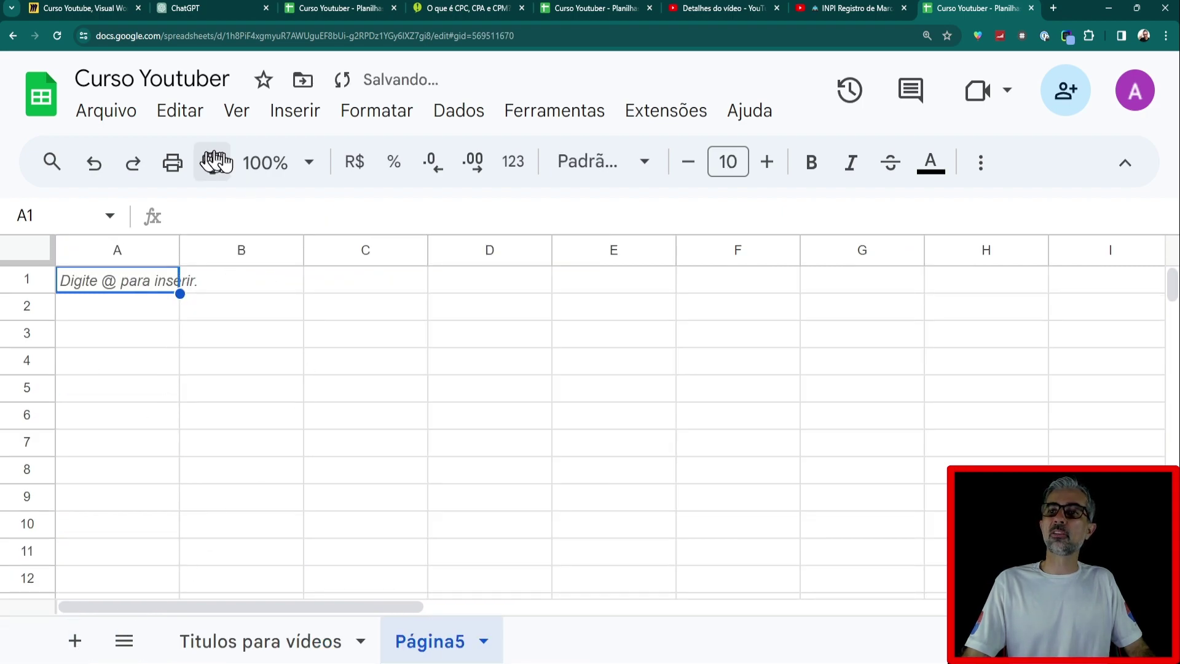
click(442, 651)
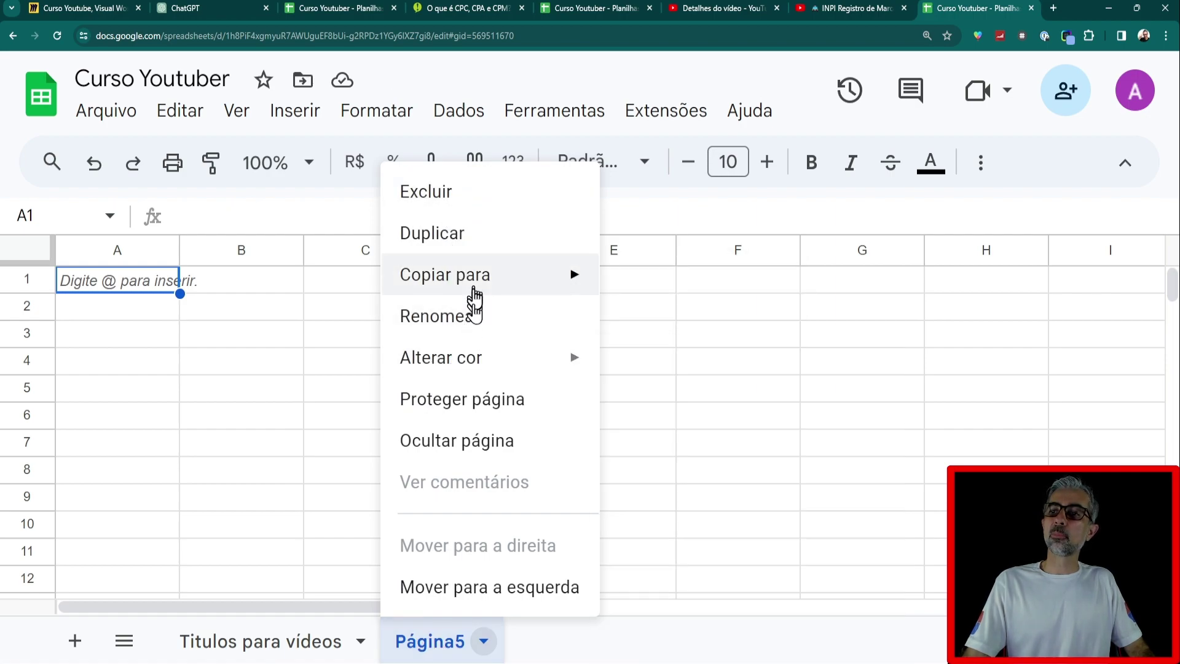
click(475, 313)
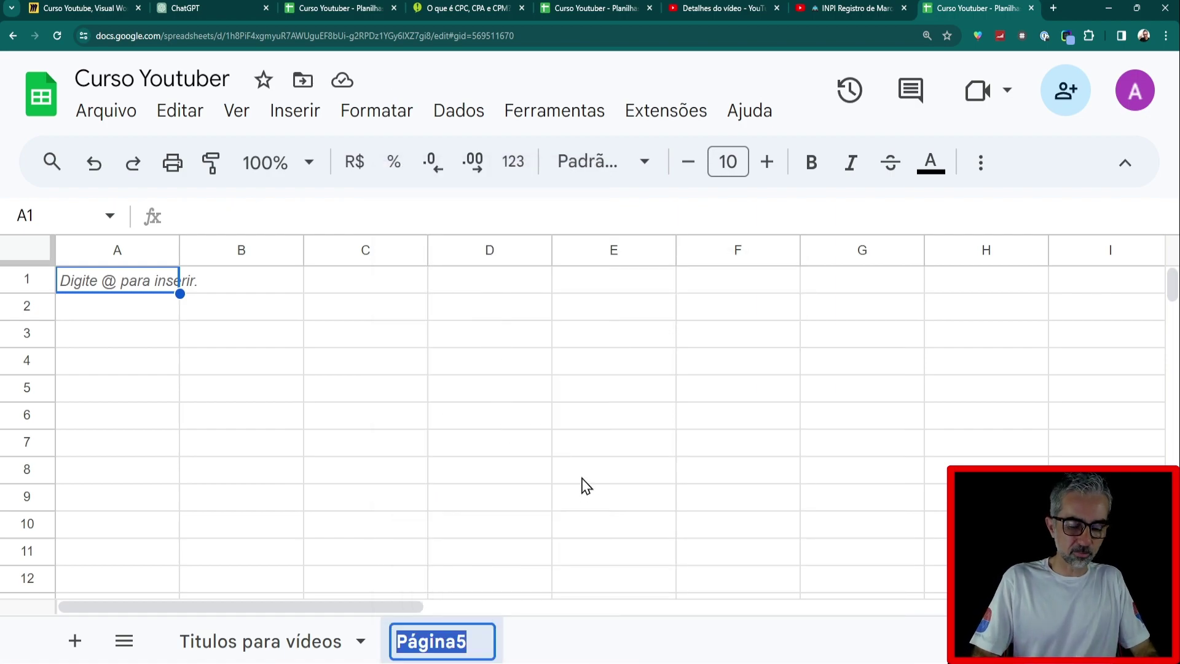
text(Roteiro)
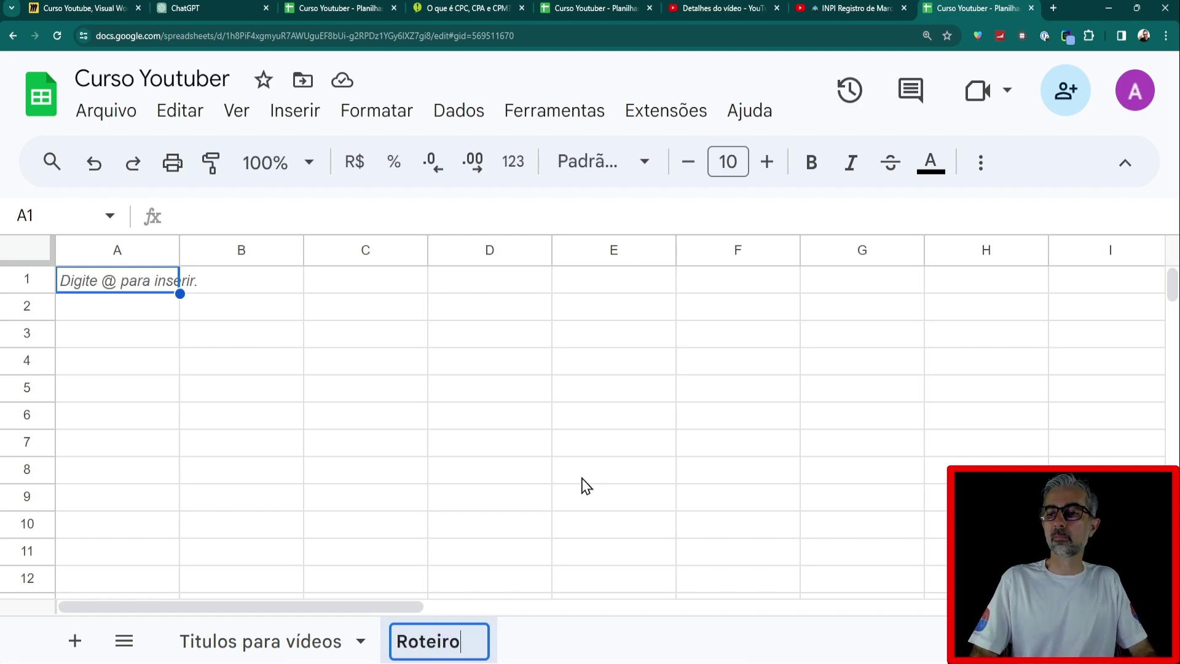
key(Return)
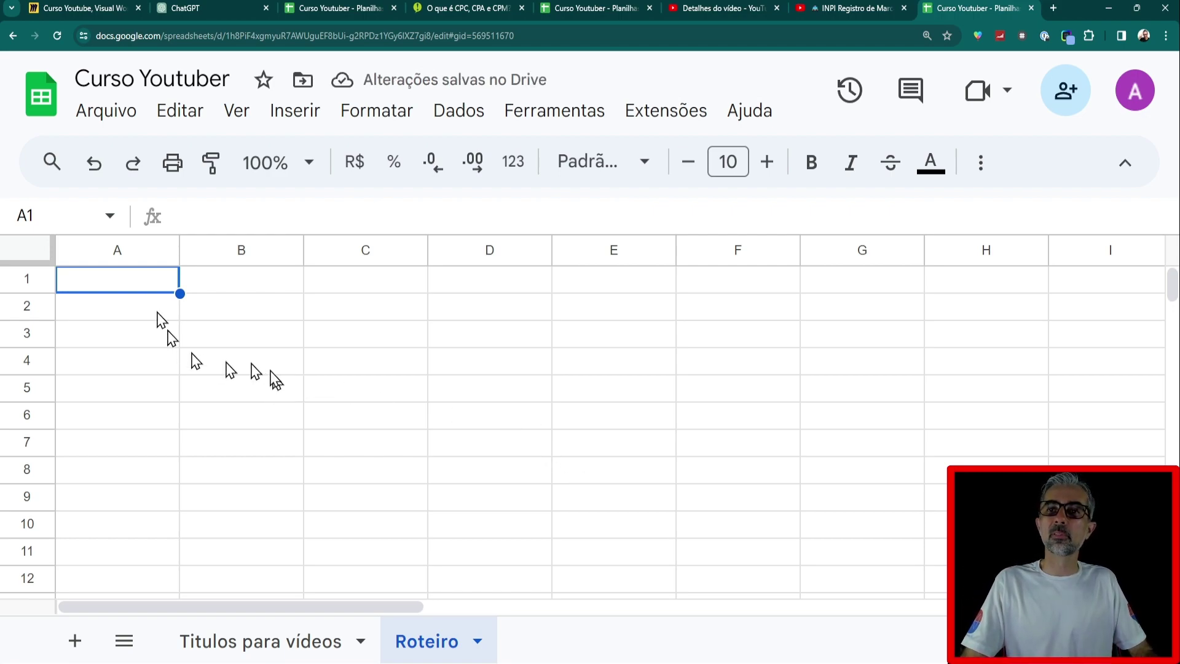
Enter the heading "Roteiro" in cell A1 of the new sheet
click(126, 289)
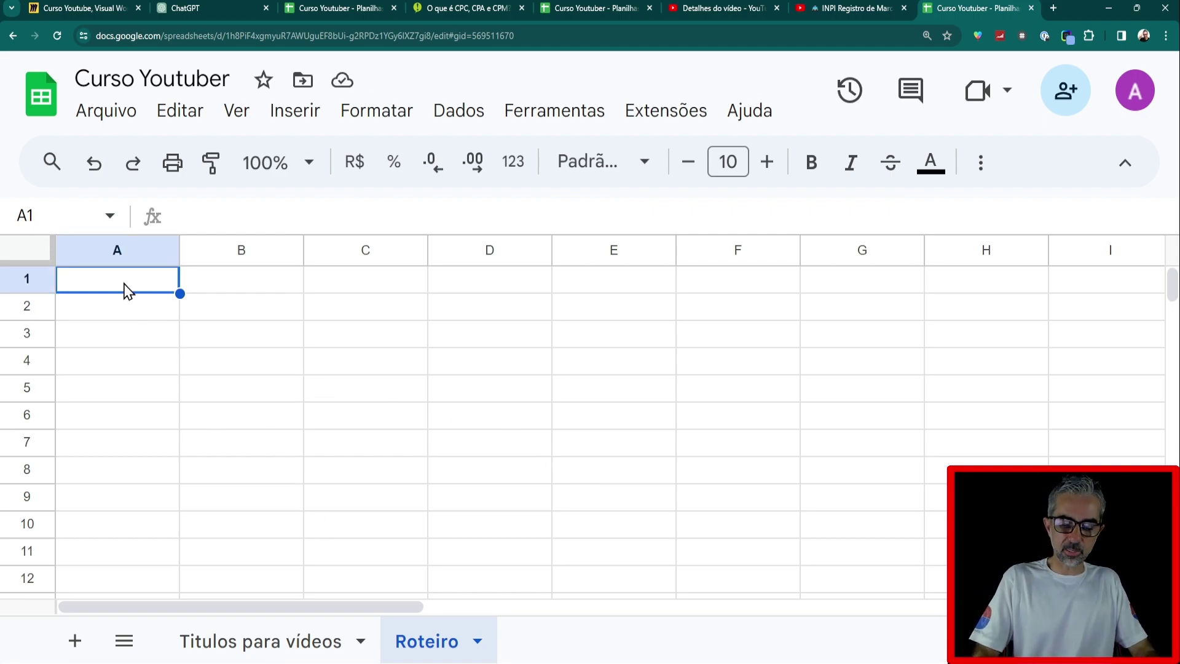
text(Ro)
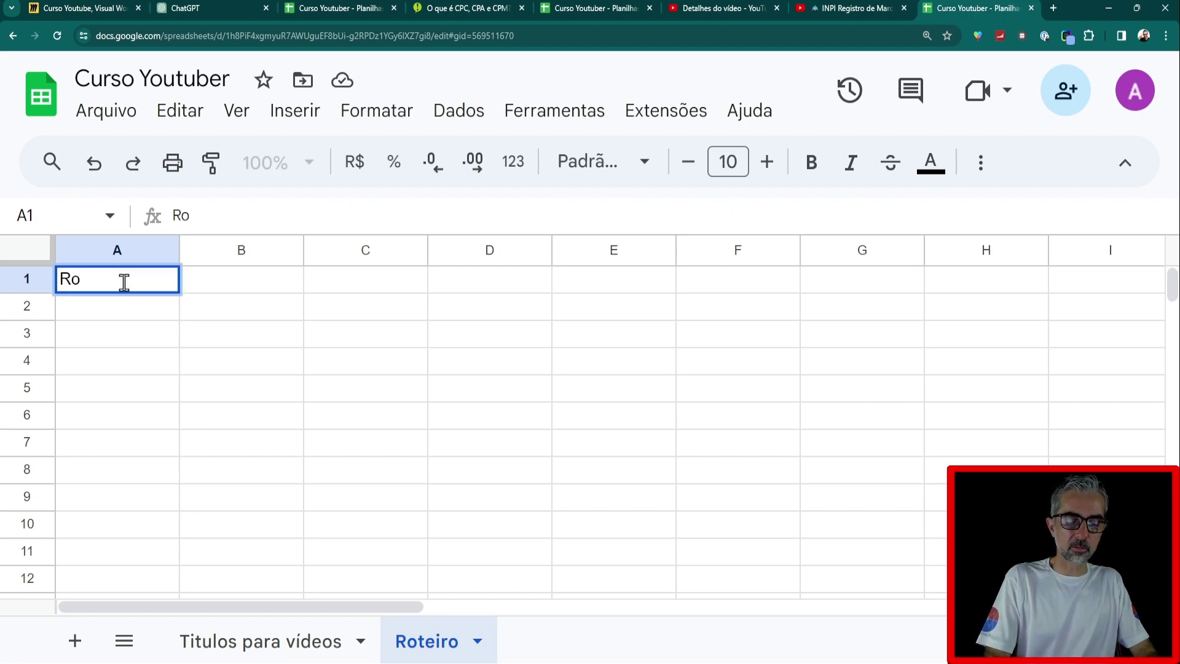
text(teiro)
key(Return)
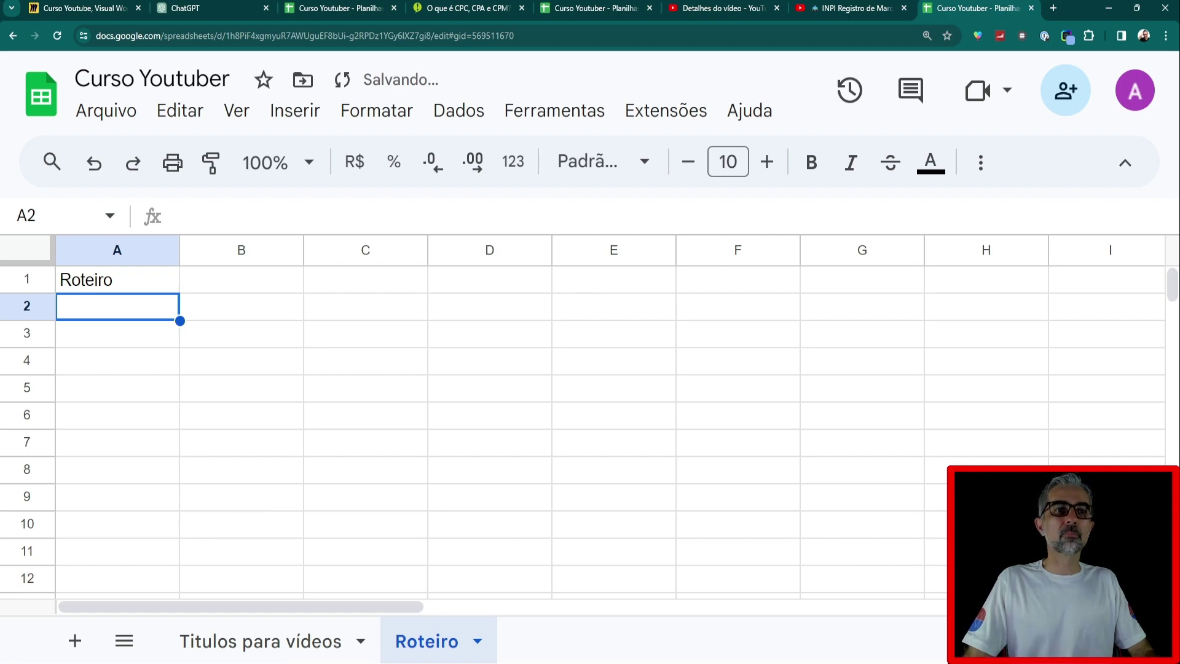
Paste the copied title "Receita de cookies de chocolate macios por dentro." into cell A2 of the Roteiro sheet
click(249, 636)
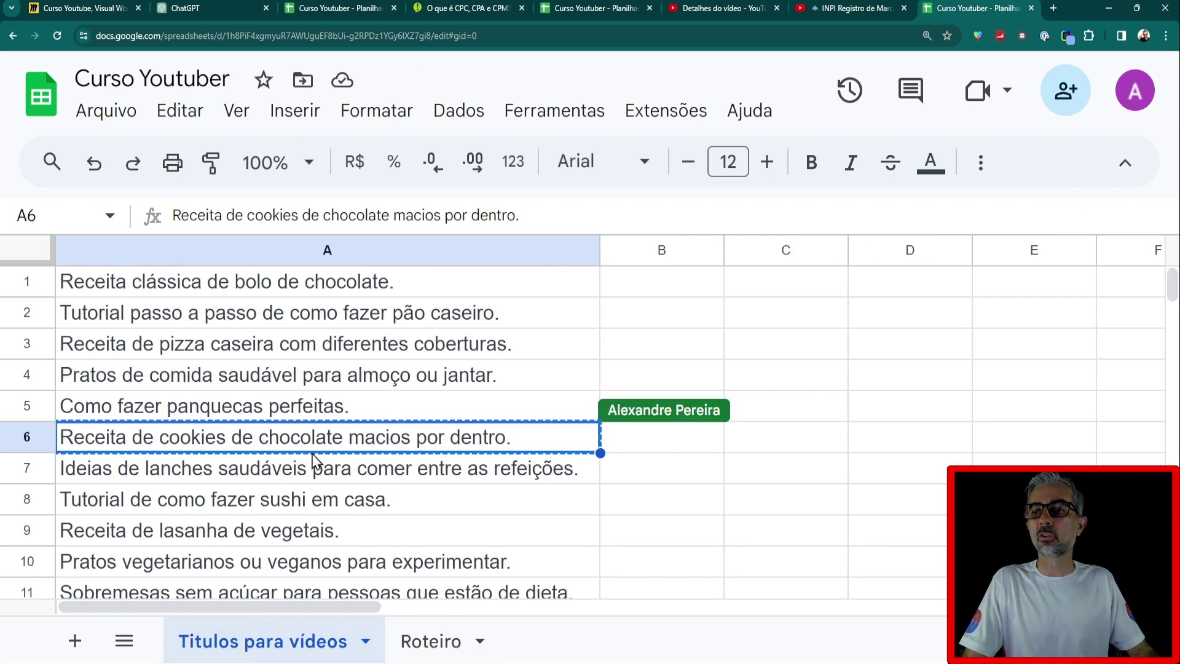
click(422, 640)
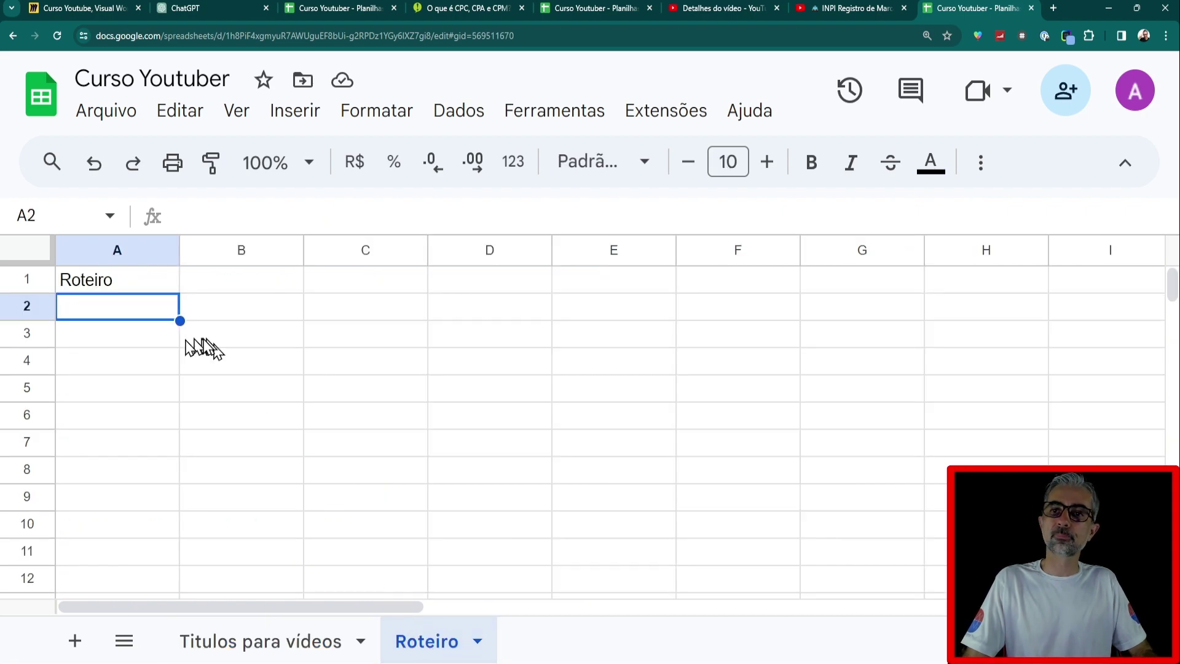
text(Receita de cookies de chocolate macios por dentro.)
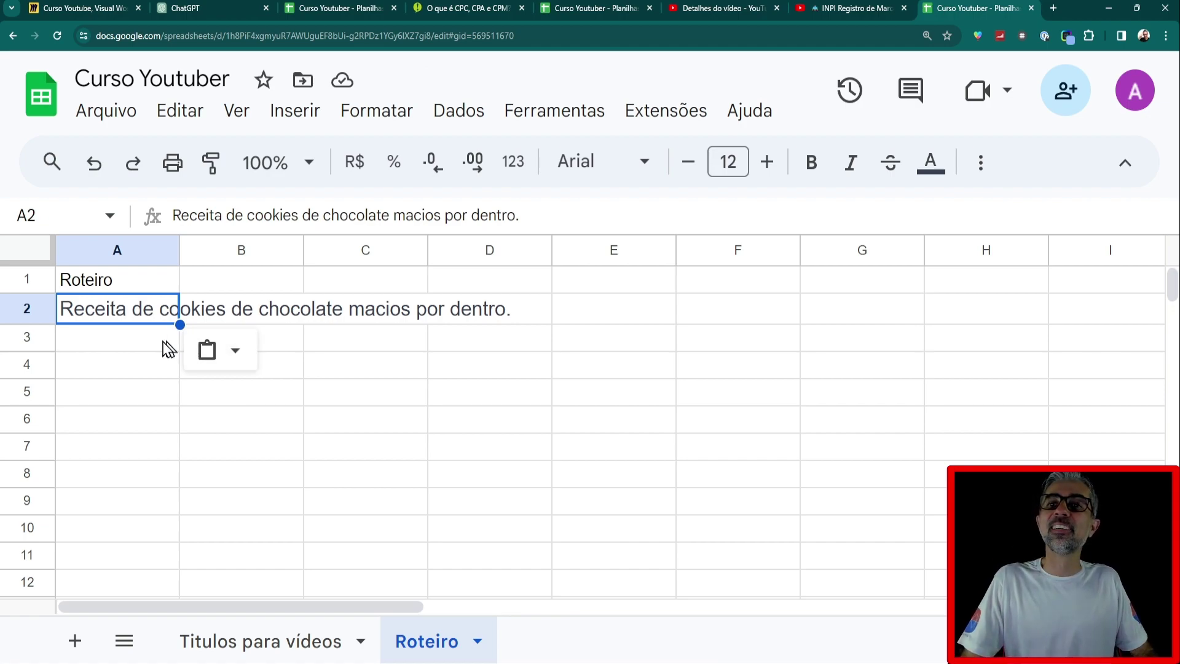
Enter the section heading "Inicio/Introdução" in cell A4, leaving row 3 blank
click(110, 353)
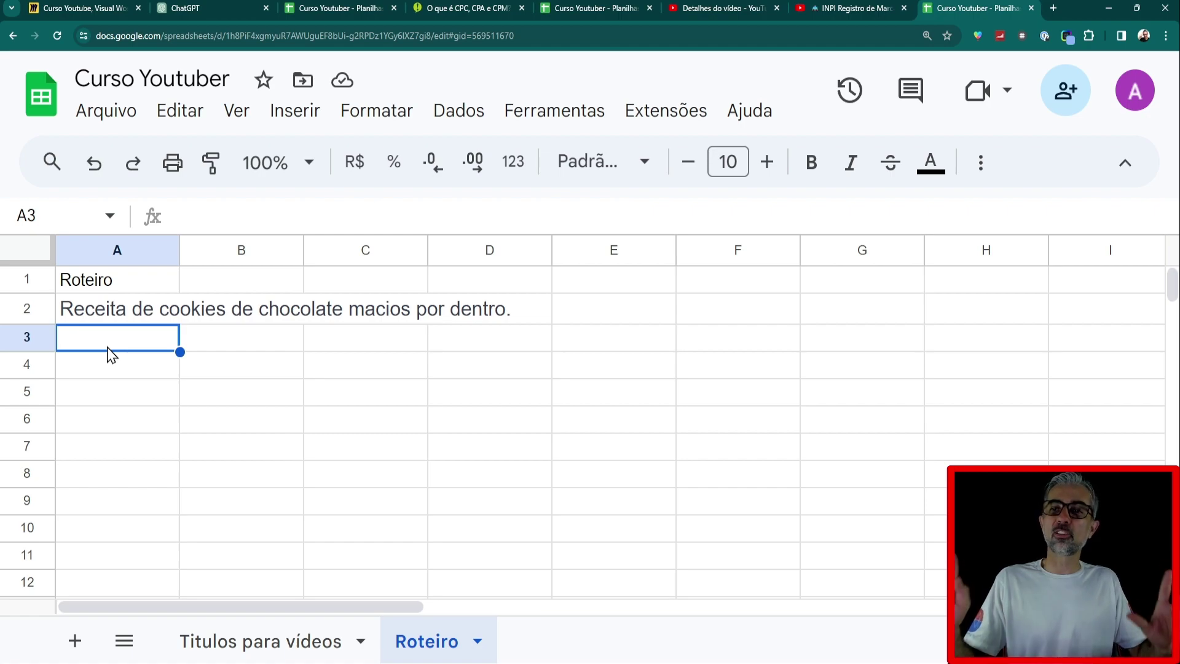
double_click(108, 344)
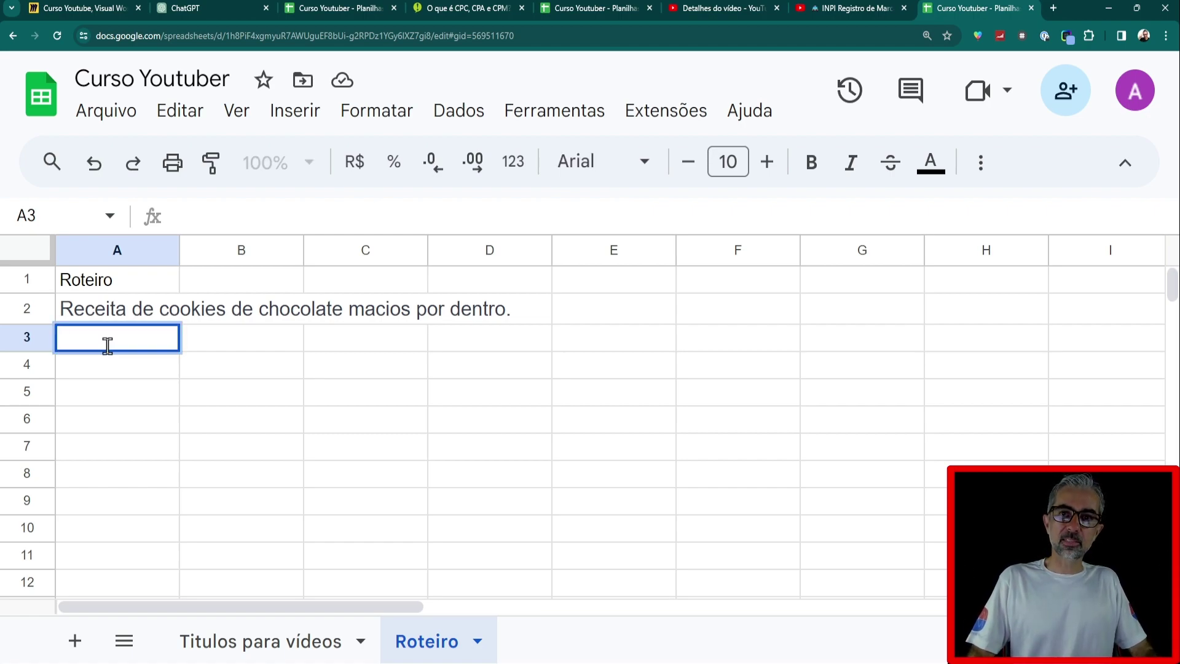
click(109, 370)
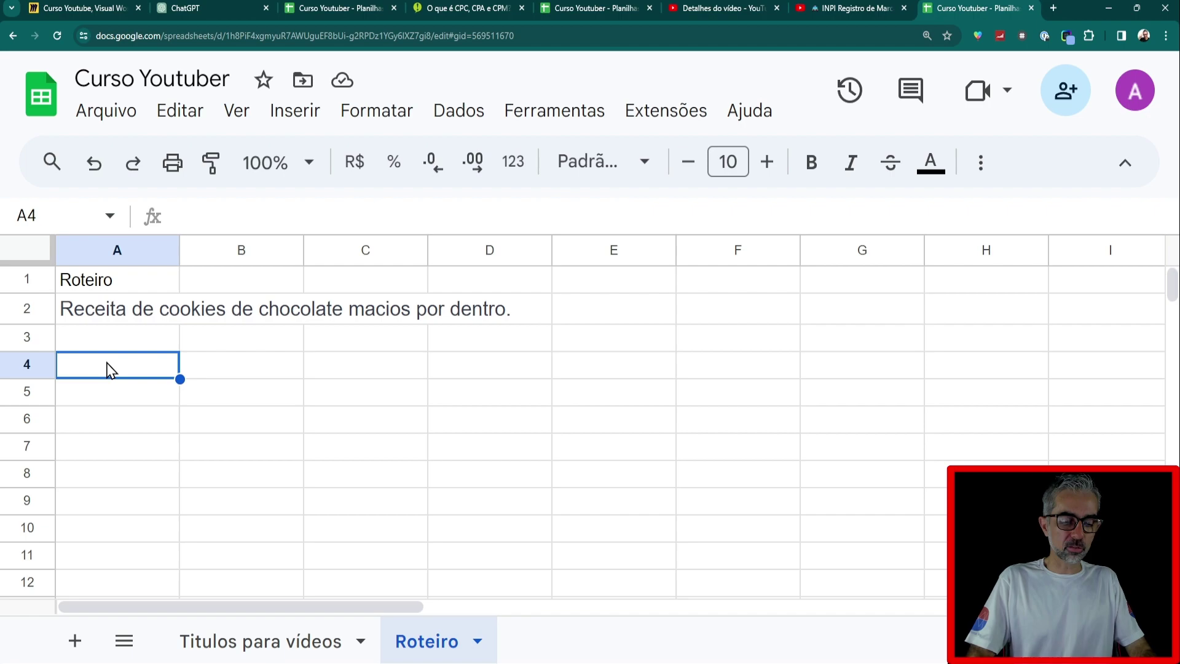
double_click(107, 367)
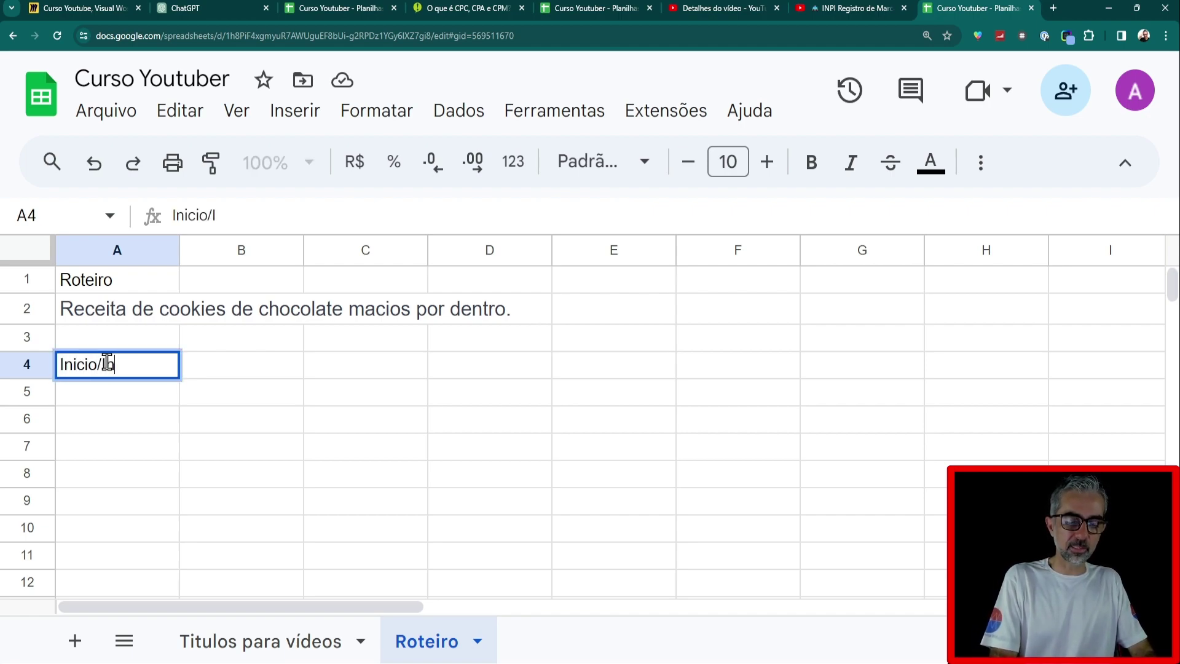
text(Inicio/Introdução)
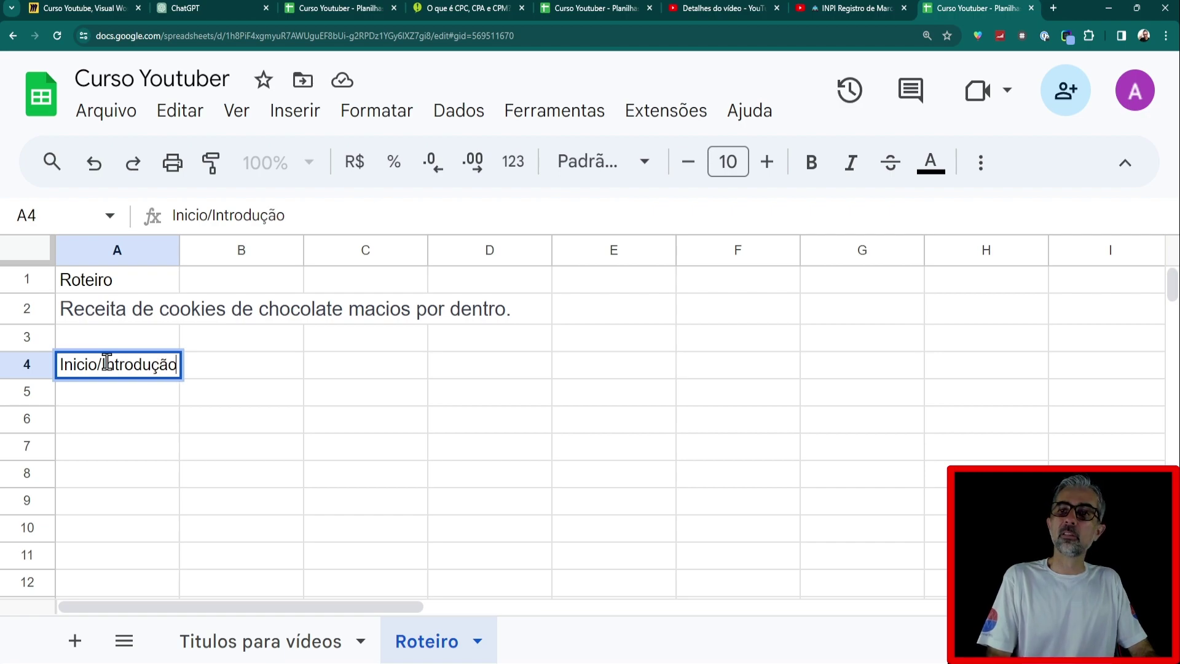
key(Return)
Enter the section heading "Médio/Desenvolvimento" in cell A7, leaving two blank rows above it
key(Return)
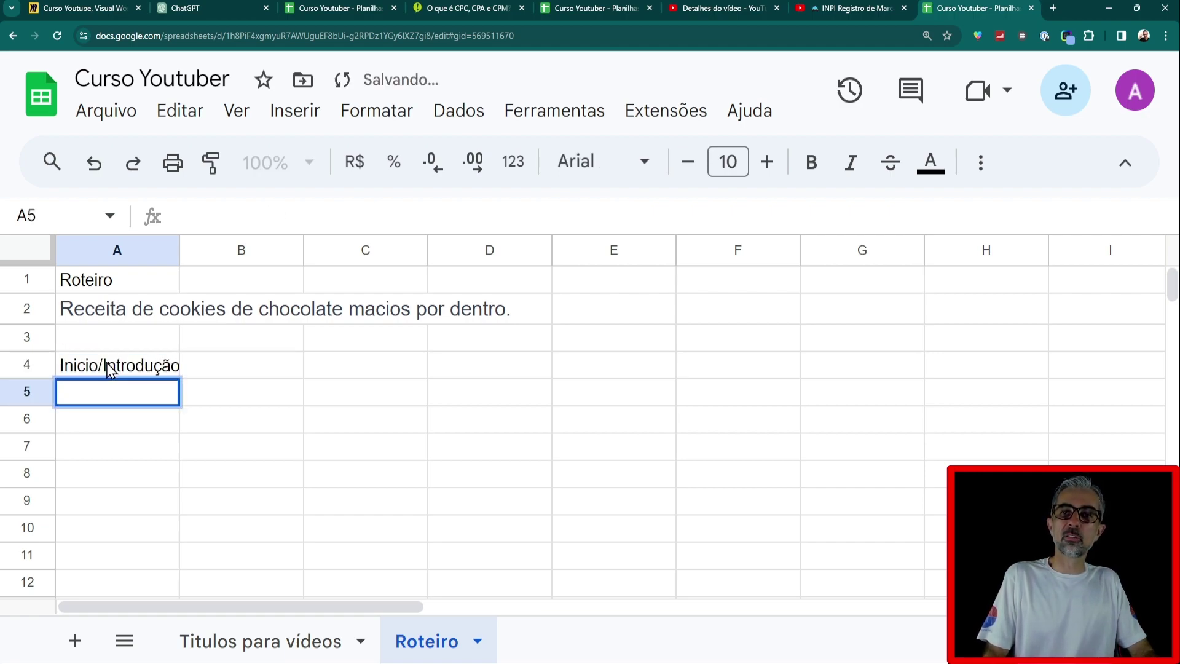
key(Return)
key(Return)
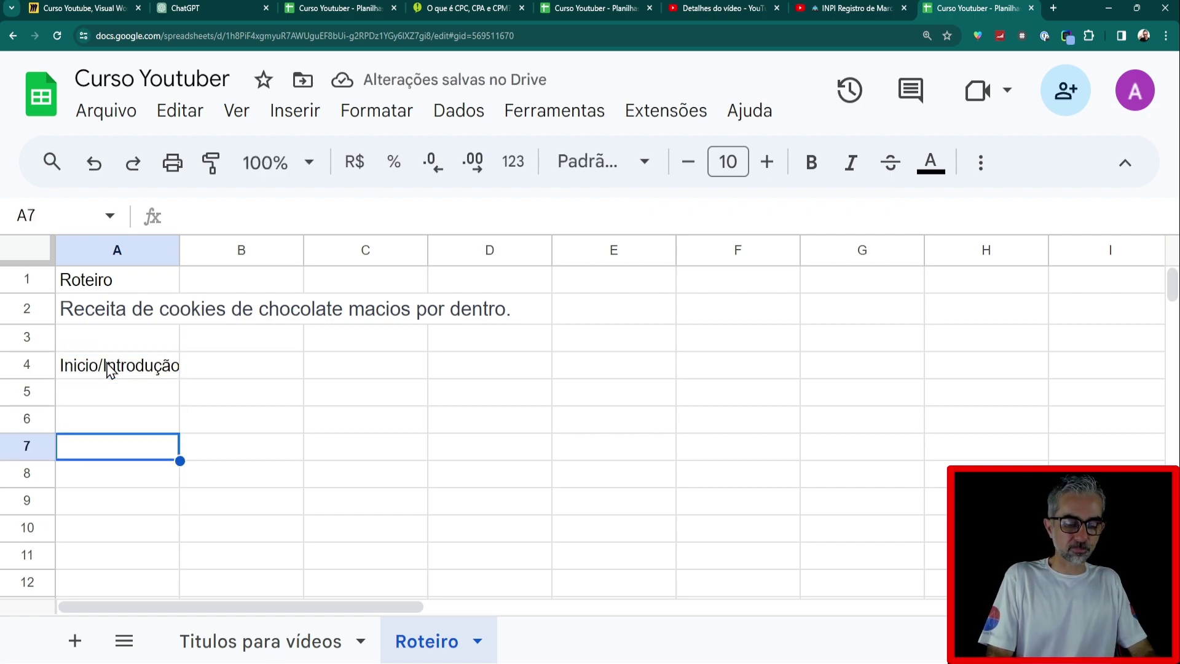
text(Médio)
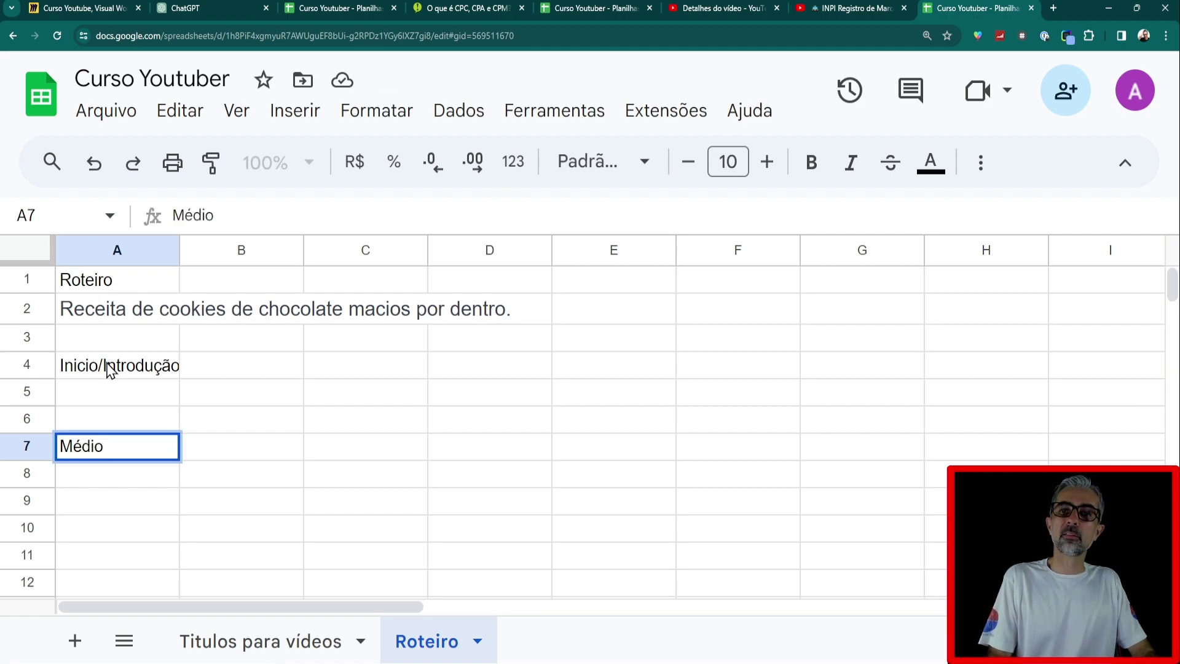
text(/Dese)
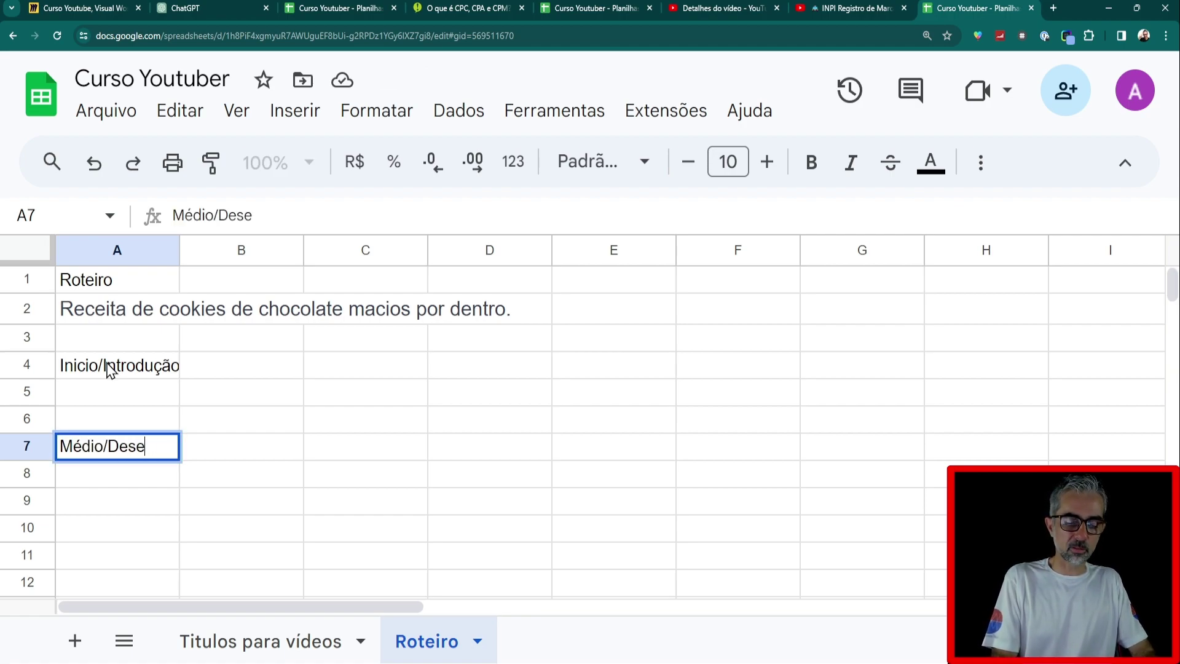
text(nvolvimento)
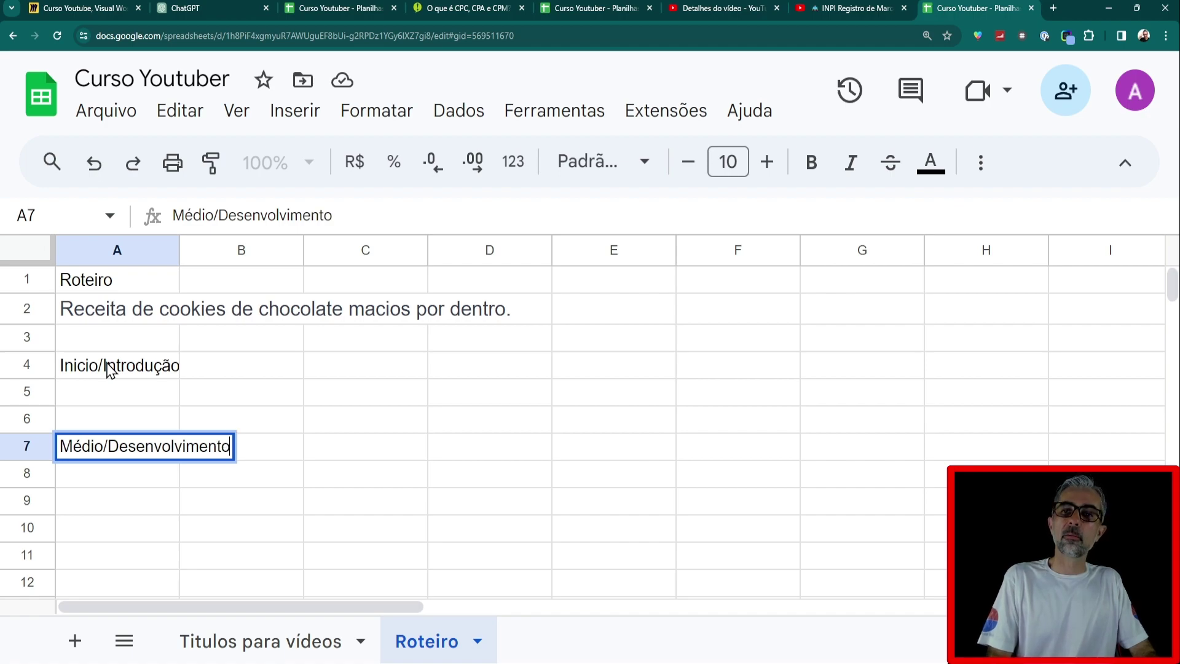
key(Return)
Enter the section heading "Fim/Desfecho" in cell A10, leaving two blank rows above it
key(Return)
key(Return)
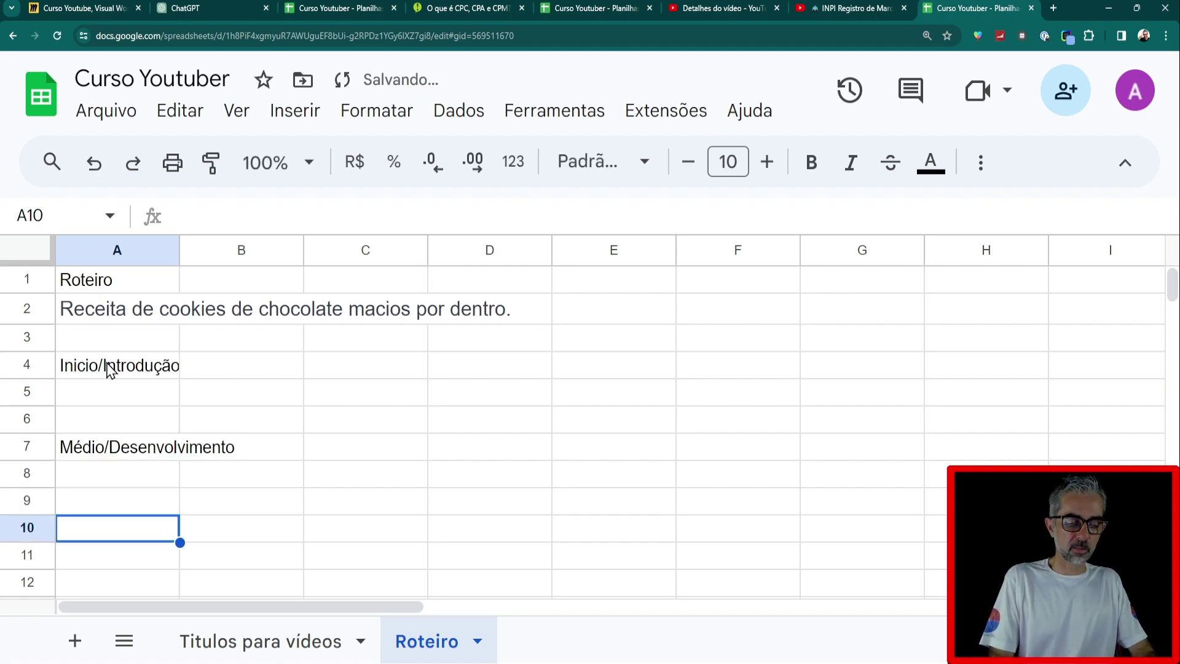
text(F)
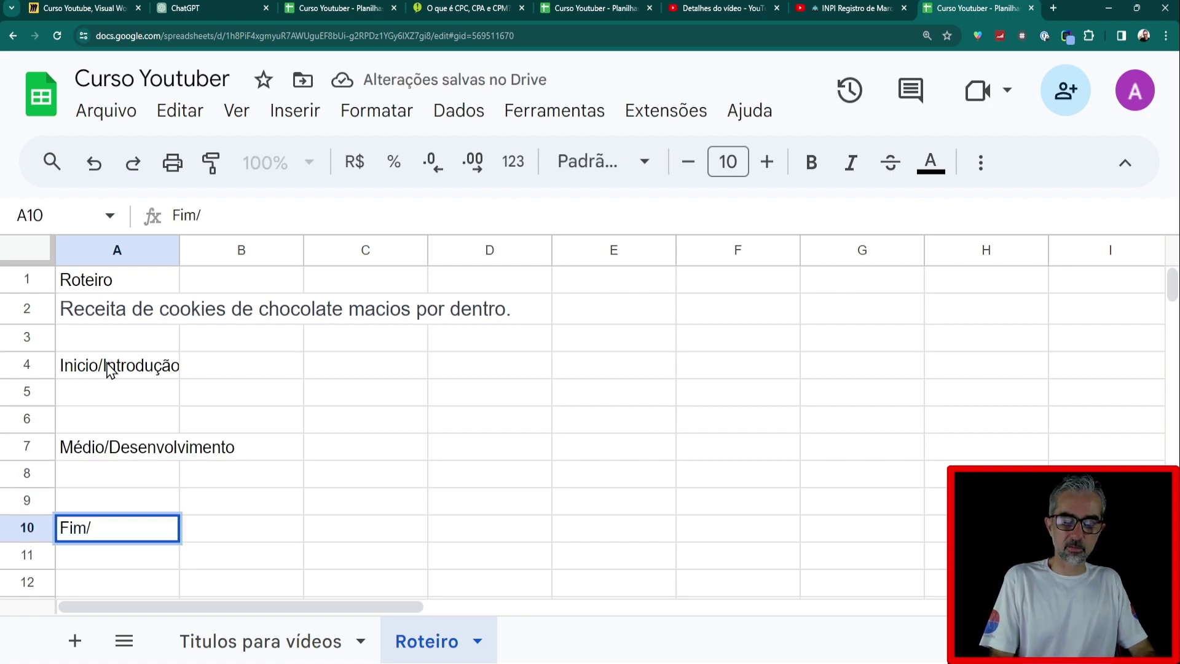
text(im/Desf)
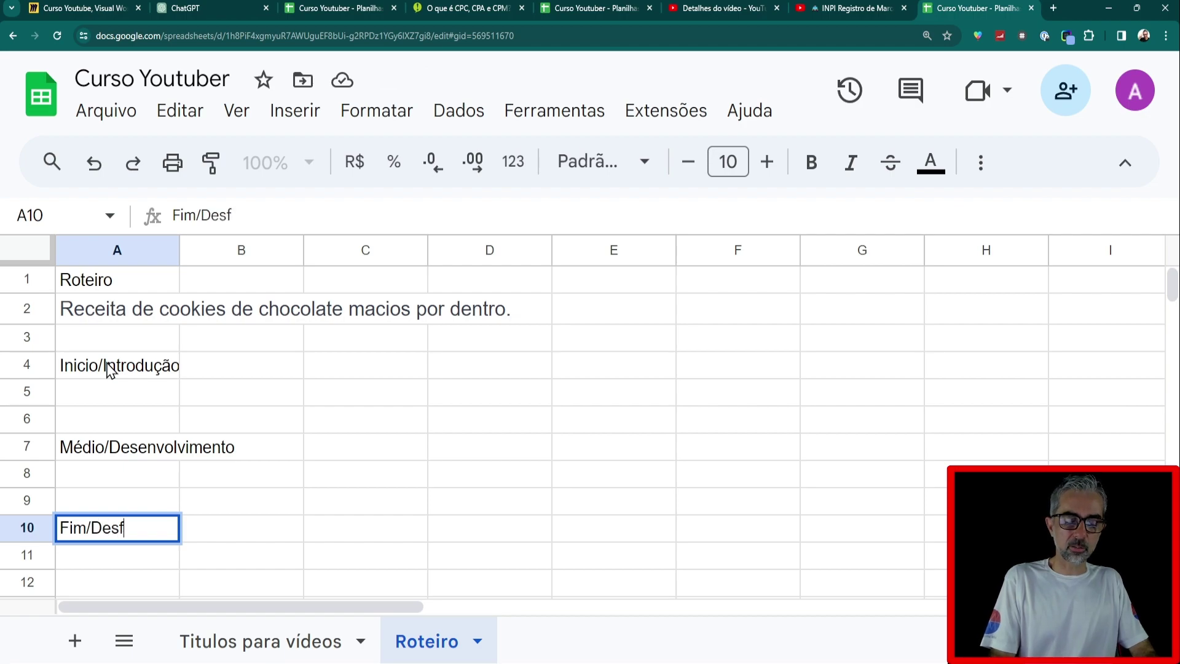
text(echo)
key(Return)
key(Up)
key(Up)
key(Up)
key(Up)
key(Up)
key(Up)
key(Up)
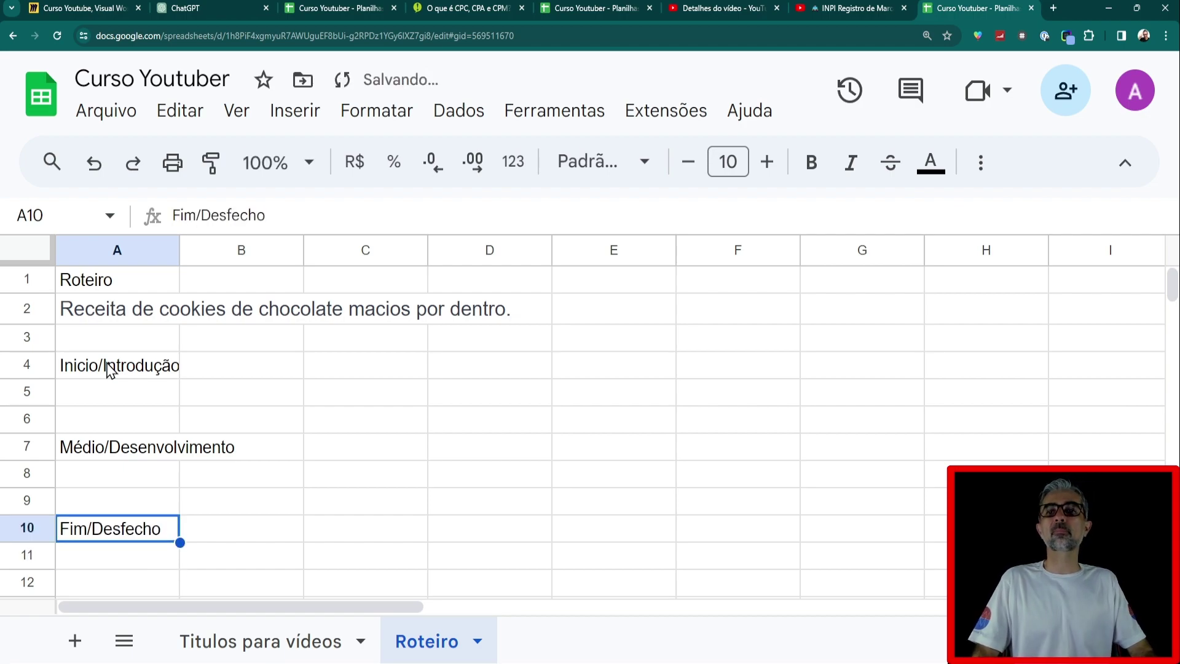
key(Down)
key(Down)
key(Down)
key(Down)
key(Down)
key(Down)
key(Down)
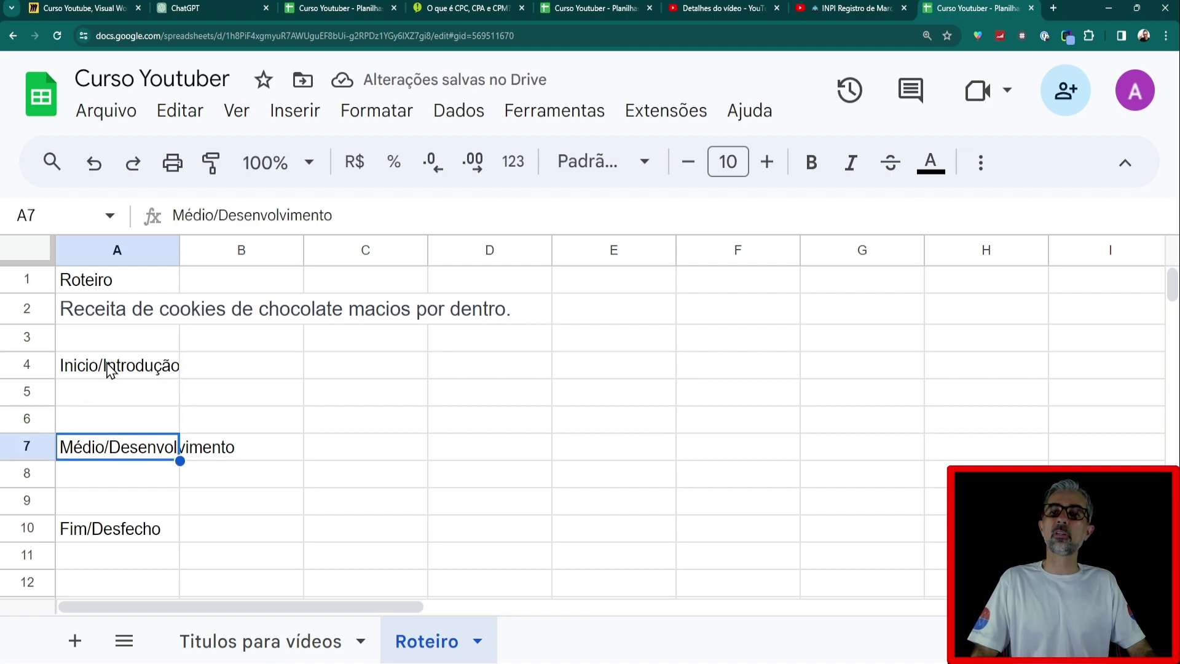
key(Up)
key(Up)
key(Up)
key(Up)
key(Up)
key(Up)
key(Up)
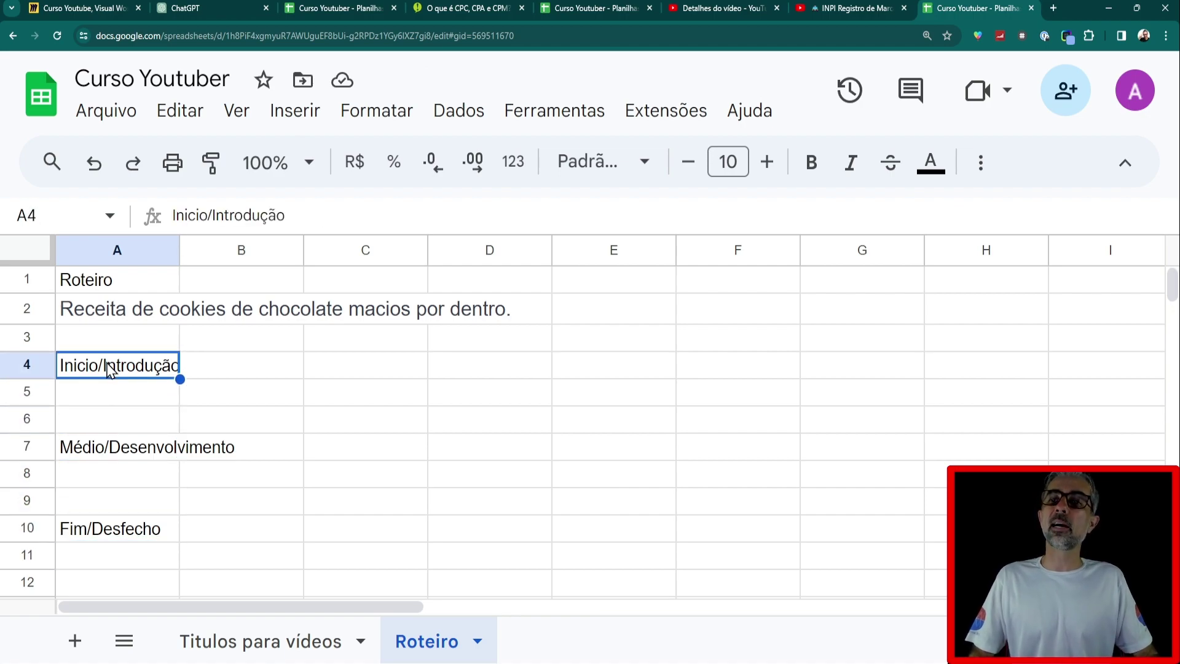
key(Right)
key(Right)
key(Left)
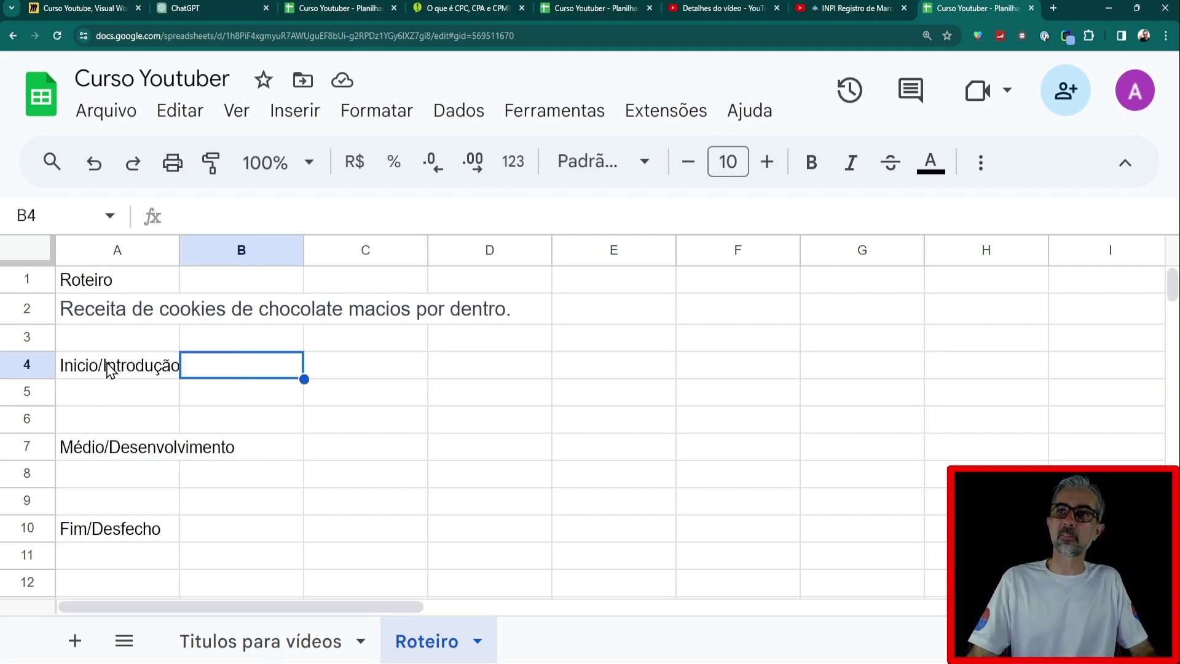
Switch to the Miro board and examine the Introdução branch of the mind map
click(93, 8)
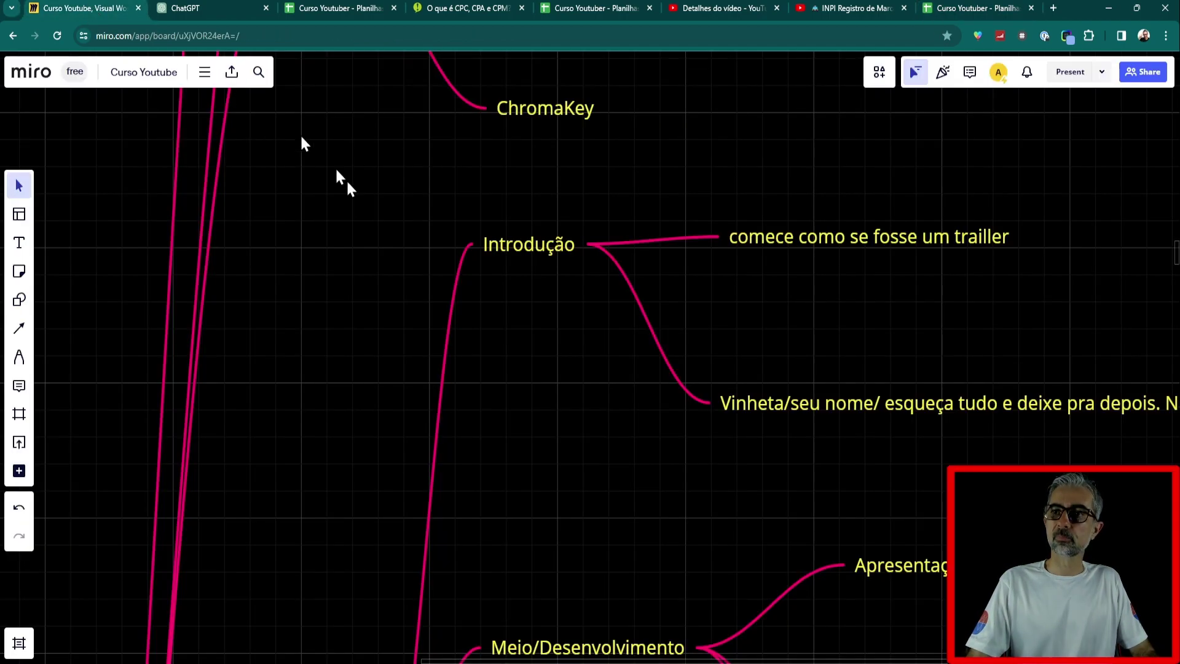
scroll(577, 184, right, 4)
scroll(577, 184, up, 3)
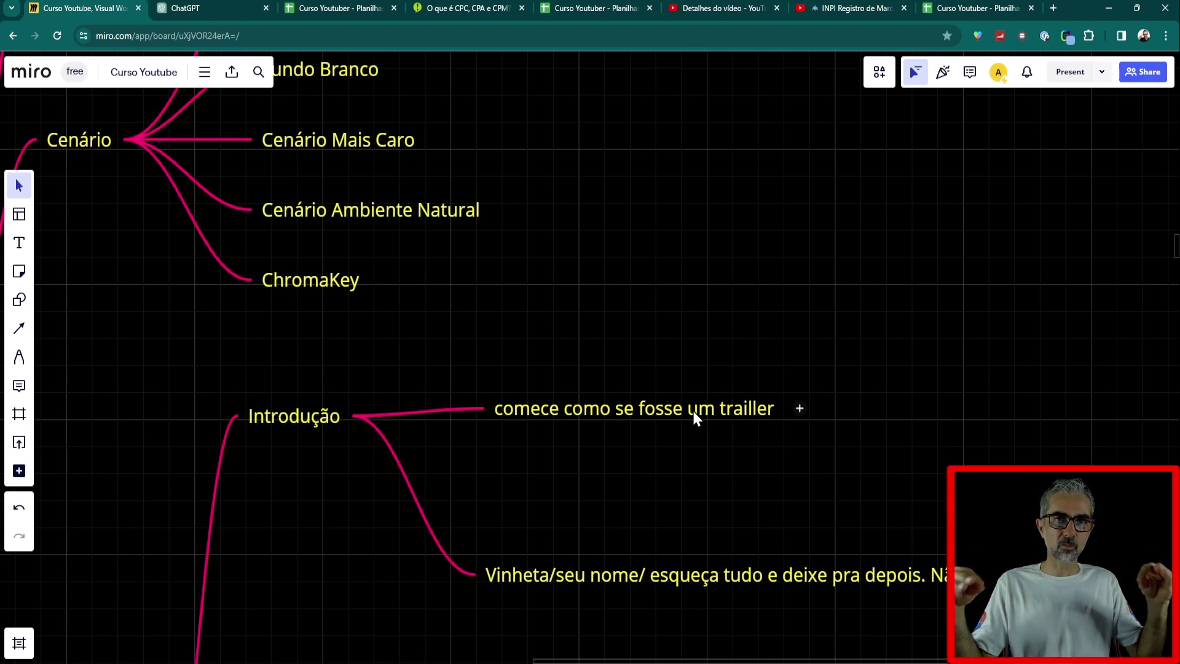
Switch back to the Curso Youtuber spreadsheet in Google Sheets and open its Roteiro sheet at the introduction row
click(340, 9)
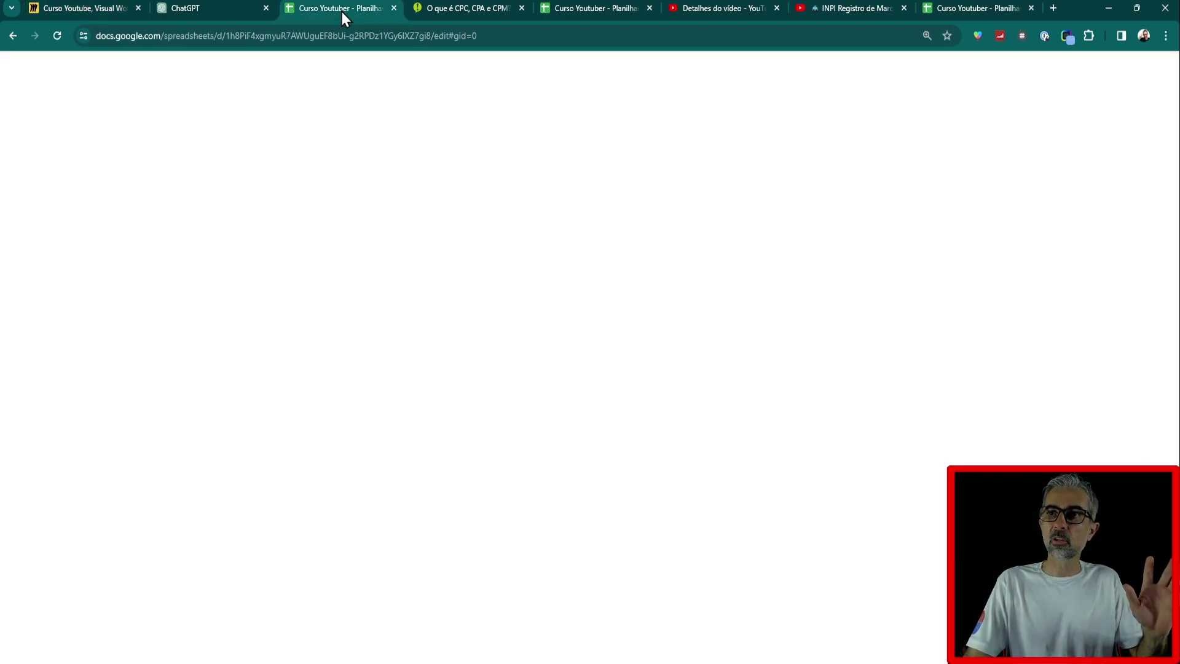
click(688, 375)
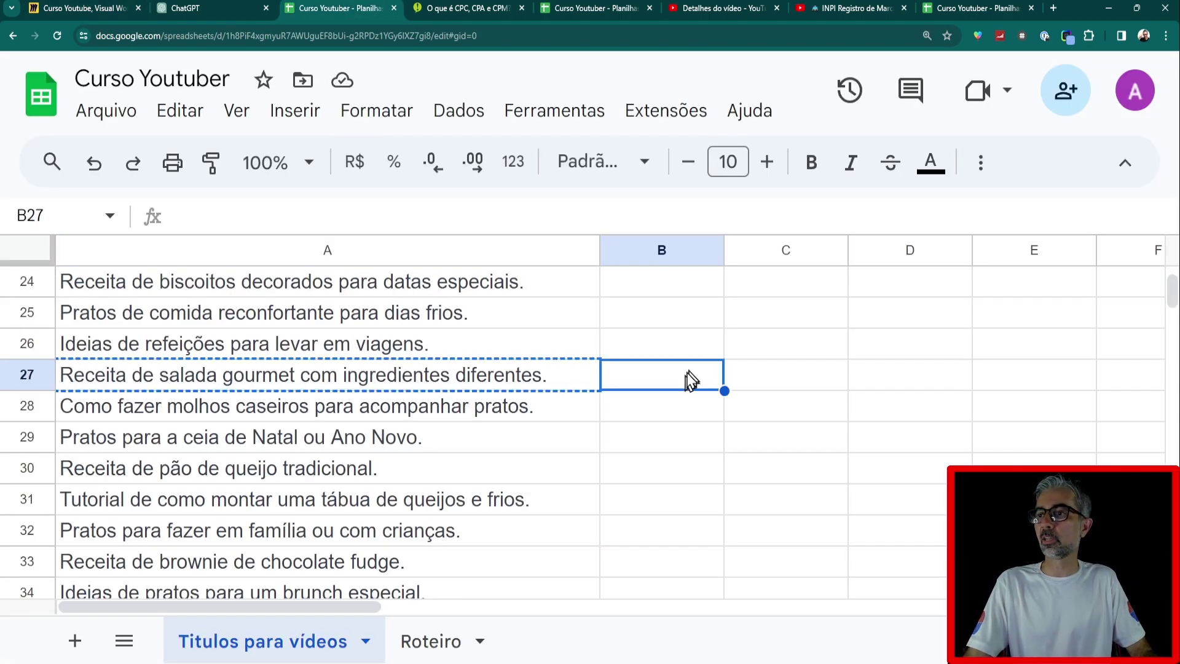
click(448, 639)
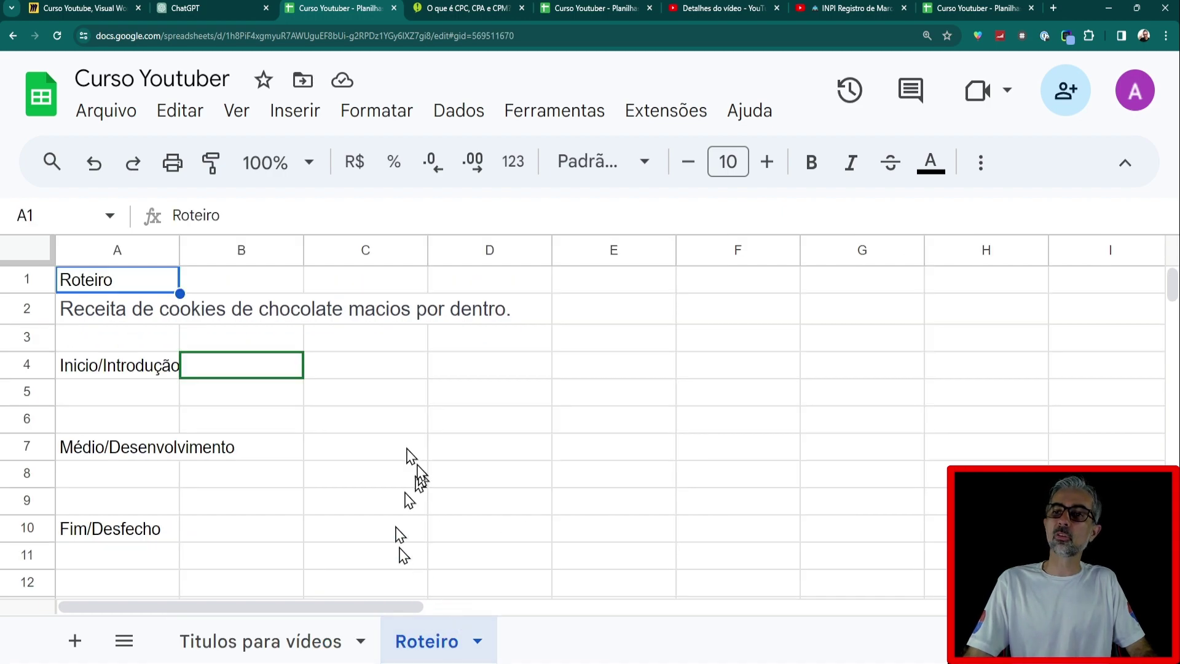
click(375, 380)
key(Right)
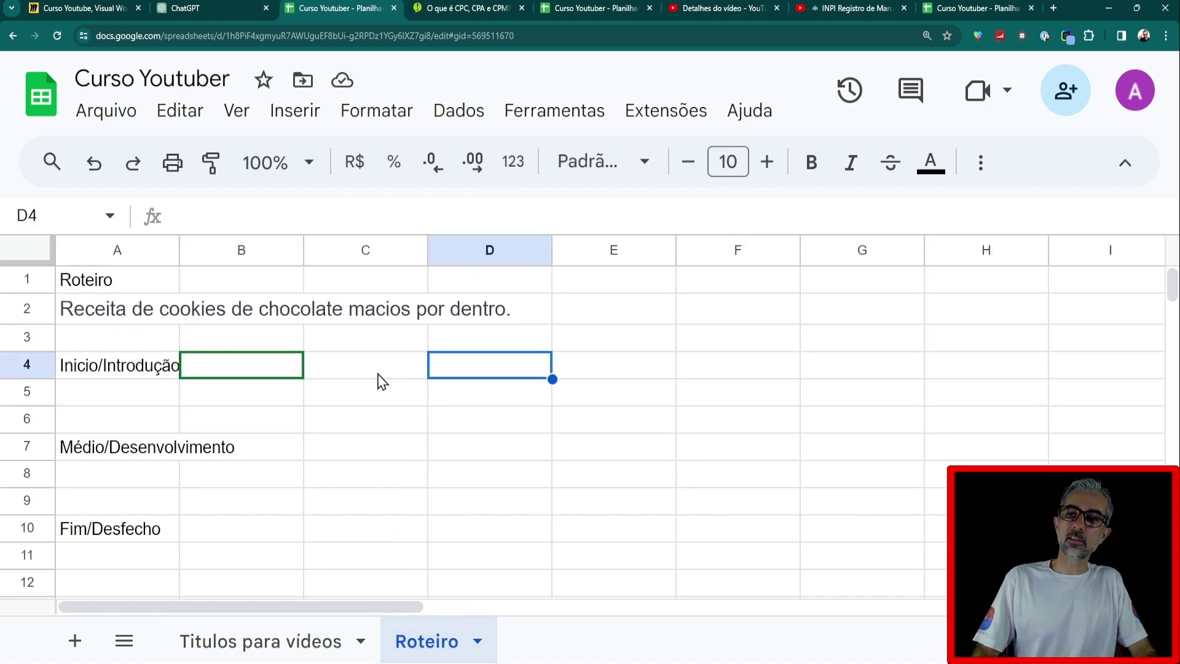
key(Left)
key(Left)
key(Right)
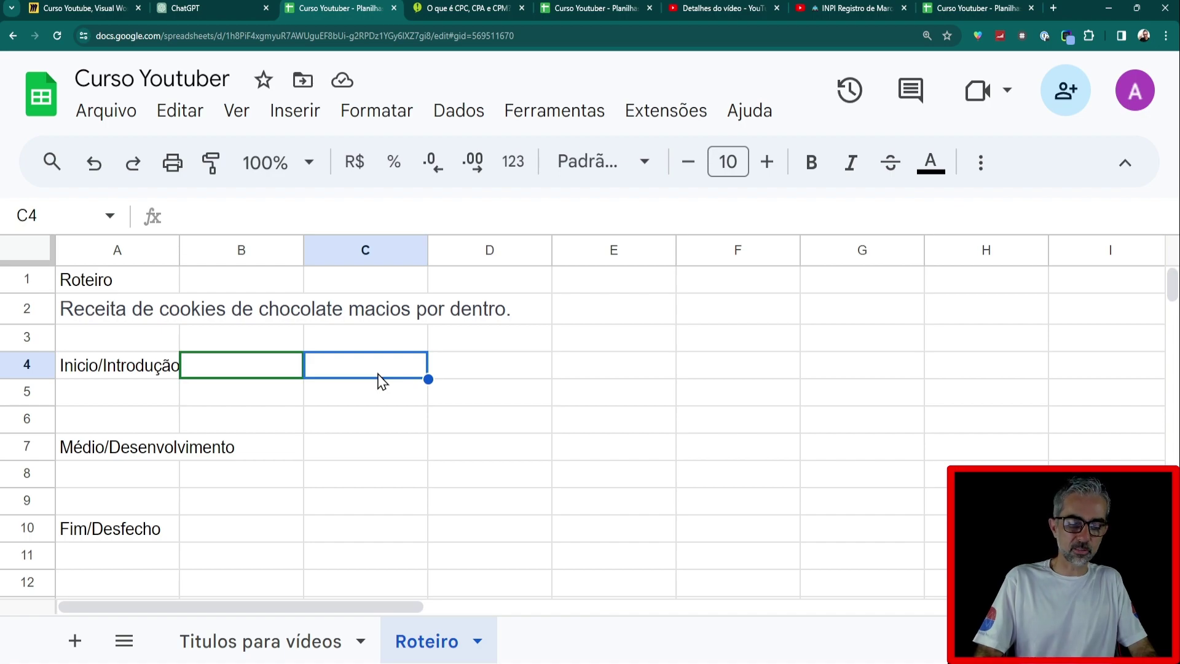
text(Short)
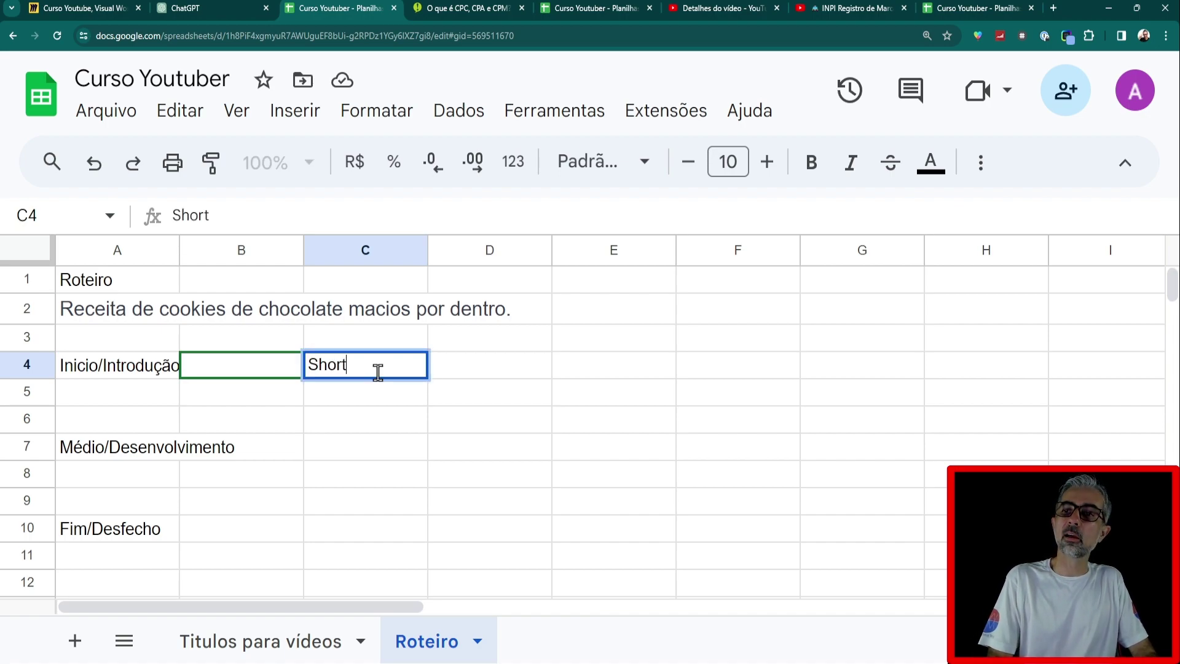
text(s)
key(Return)
key(Up)
key(Delete)
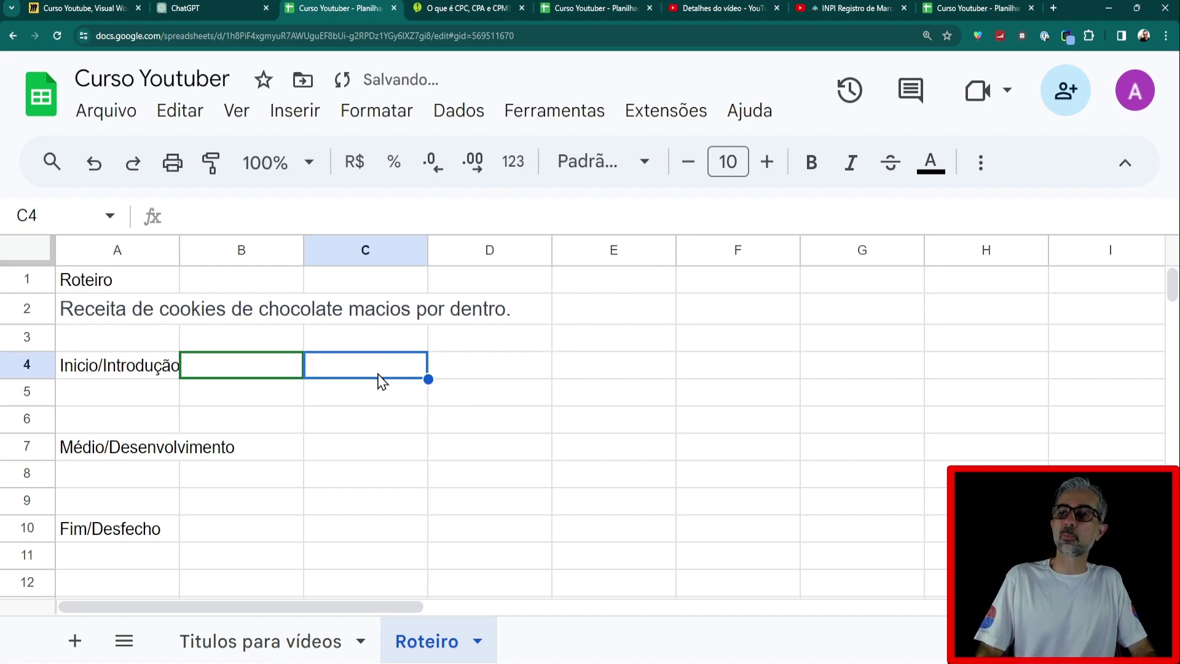
Enter the column heading "Shorts" in cell E4, on the introduction row
key(Right)
key(Right)
key(Right)
key(Left)
text(S)
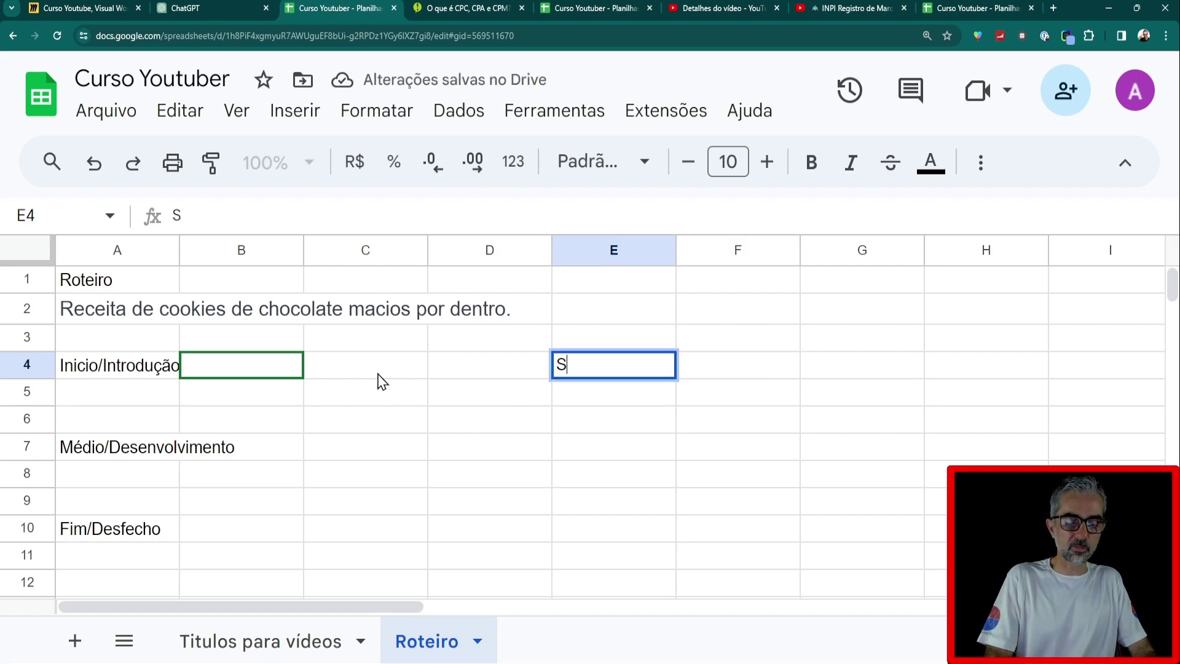
text(horts)
key(Tab)
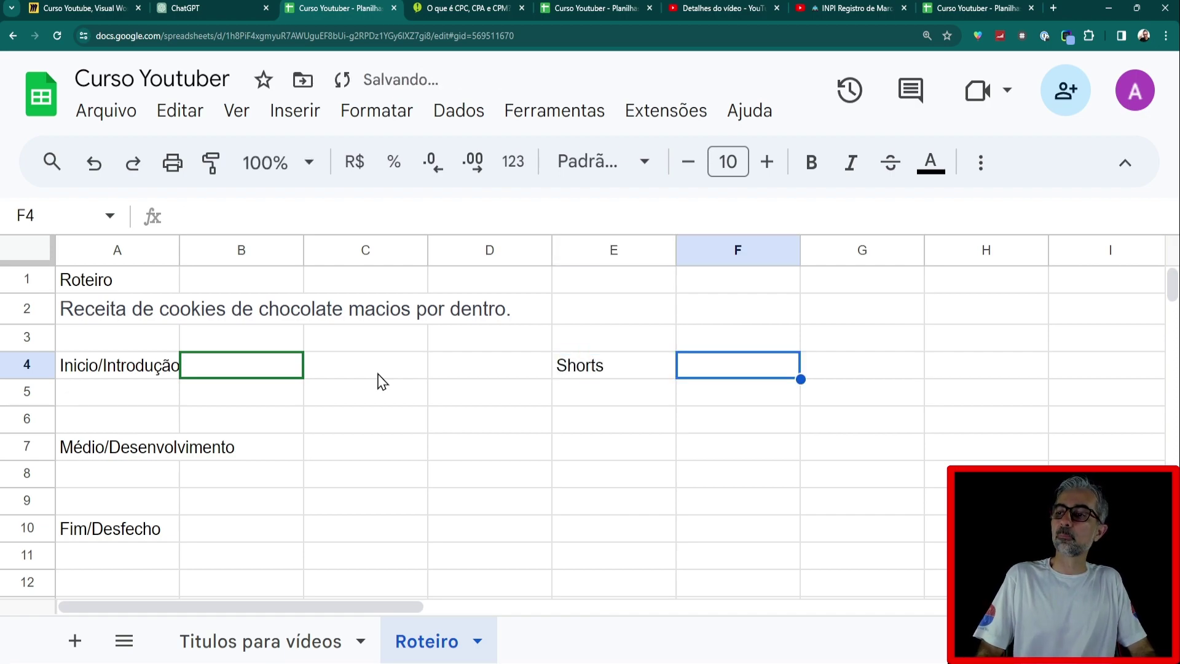
text(víde)
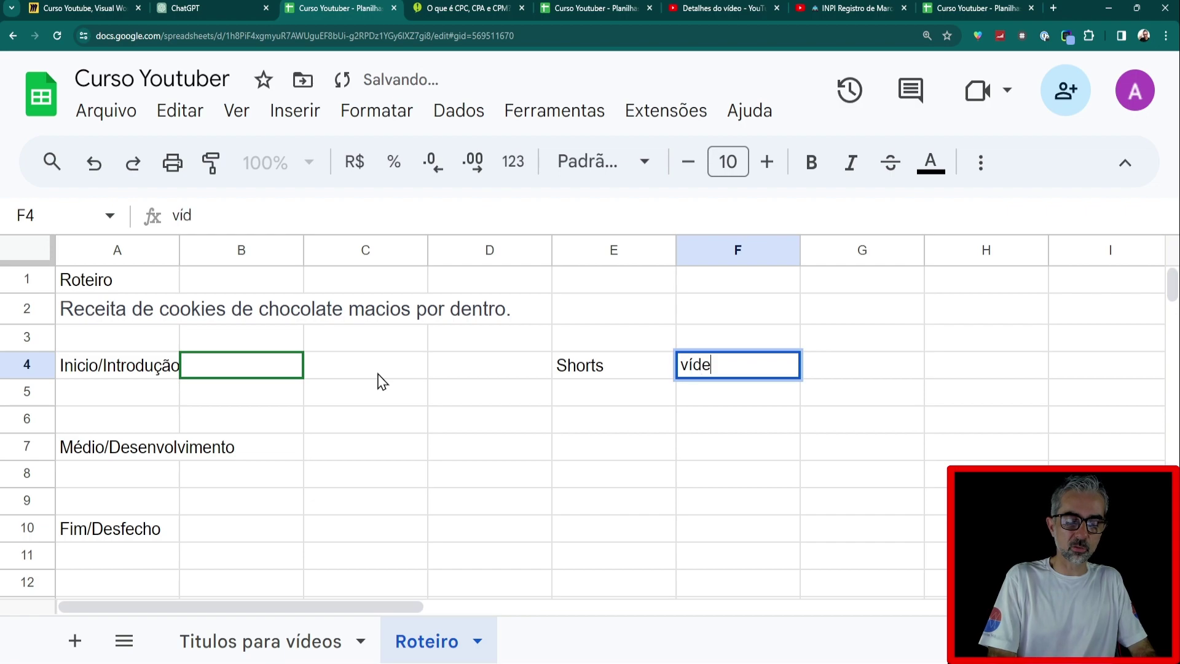
text(os Lon)
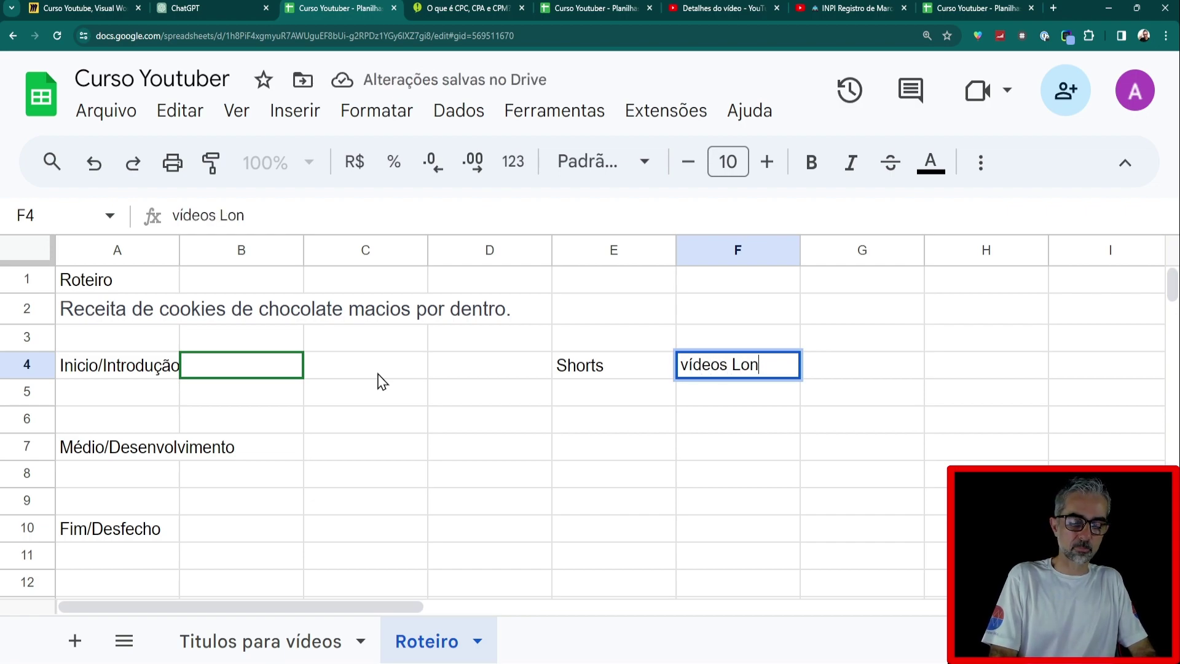
key(BackSpace)
key(BackSpace)
key(BackSpace)
key(BackSpace)
key(BackSpace)
key(BackSpace)
key(BackSpace)
key(BackSpace)
key(BackSpace)
key(BackSpace)
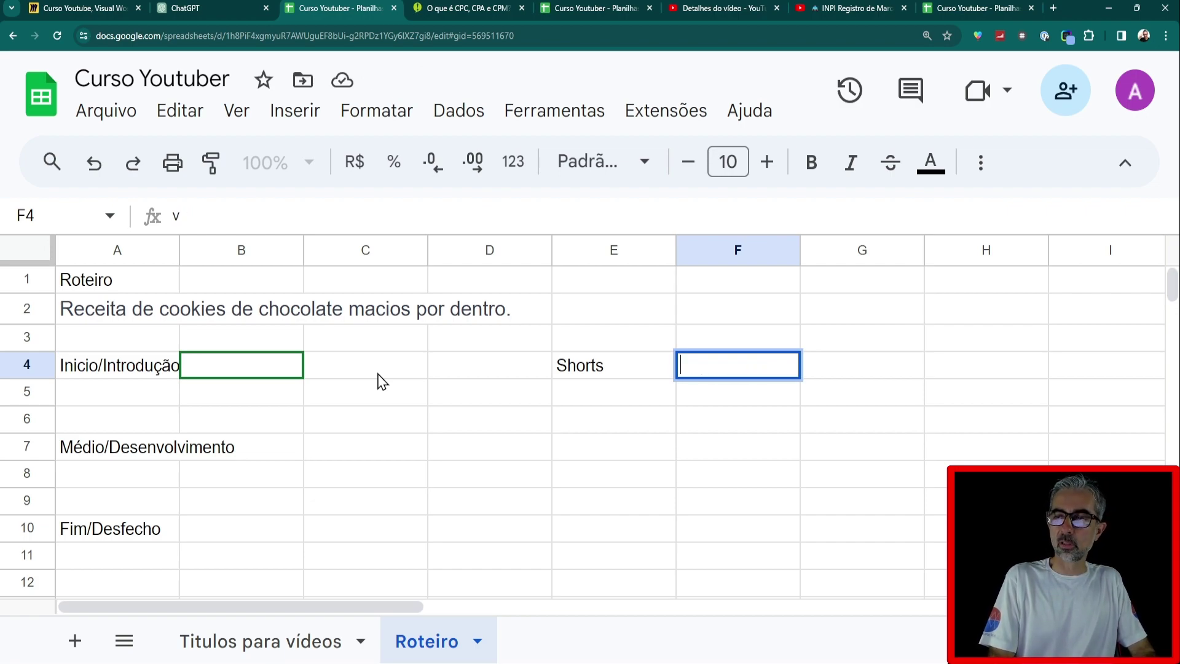
Enter the column heading "Longos" in cell F4, beside the Shorts heading
text(Longos)
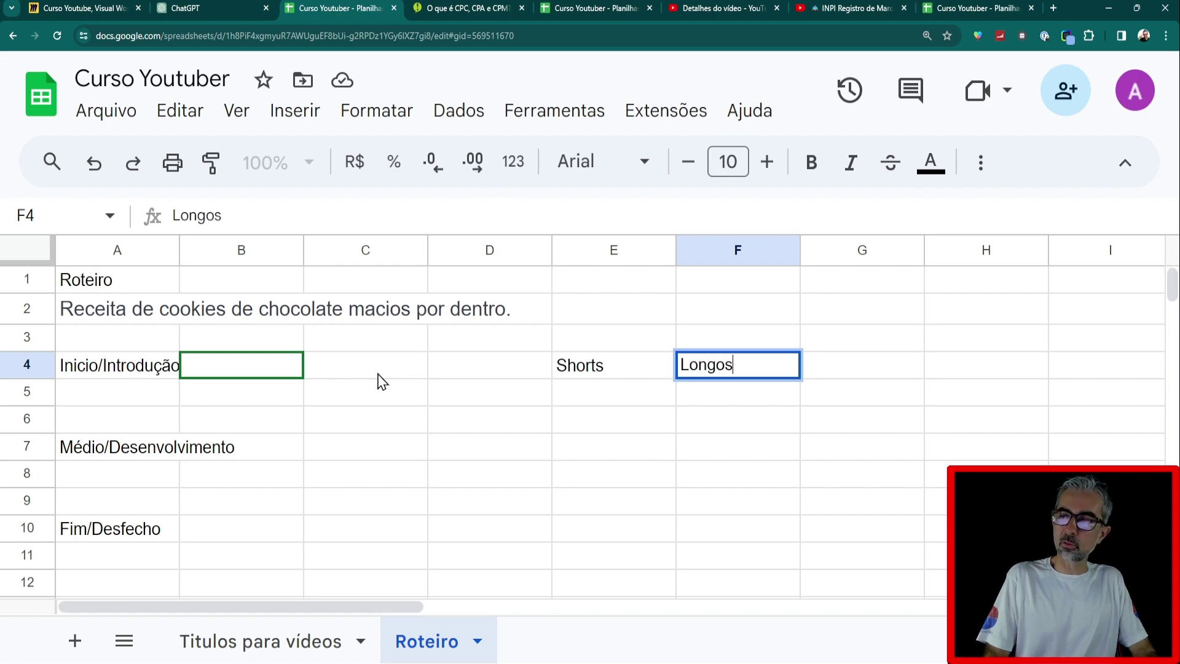
key(Return)
key(Up)
key(Left)
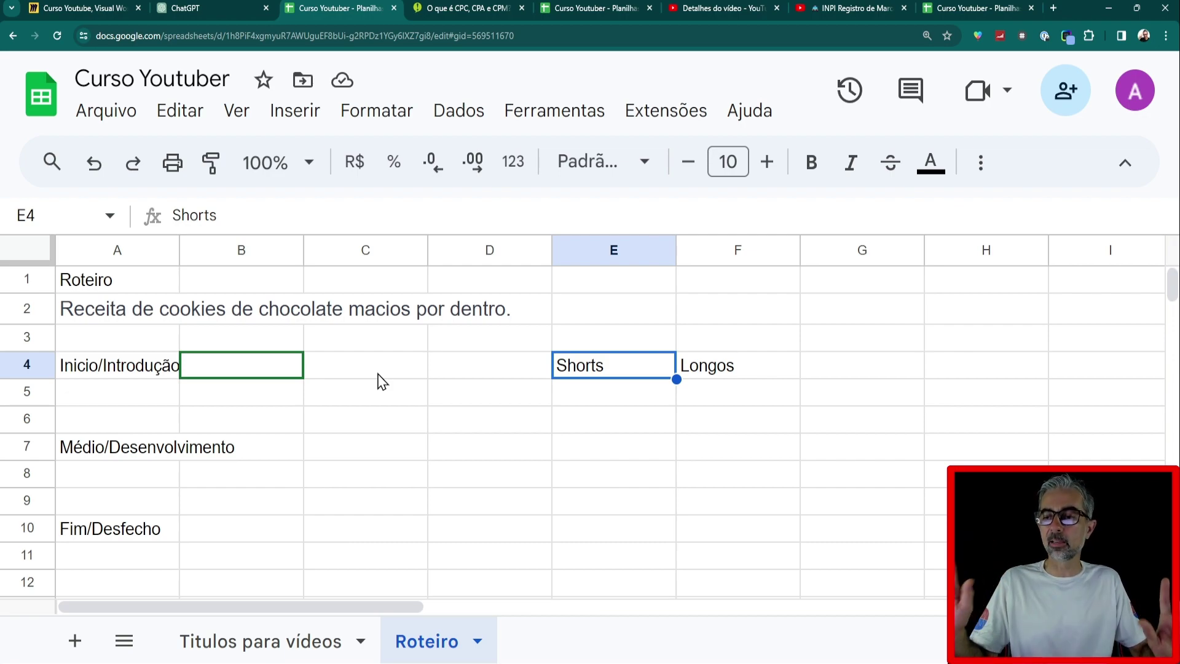
Enter "2seg" in cell E5, under the Shorts heading
click(624, 395)
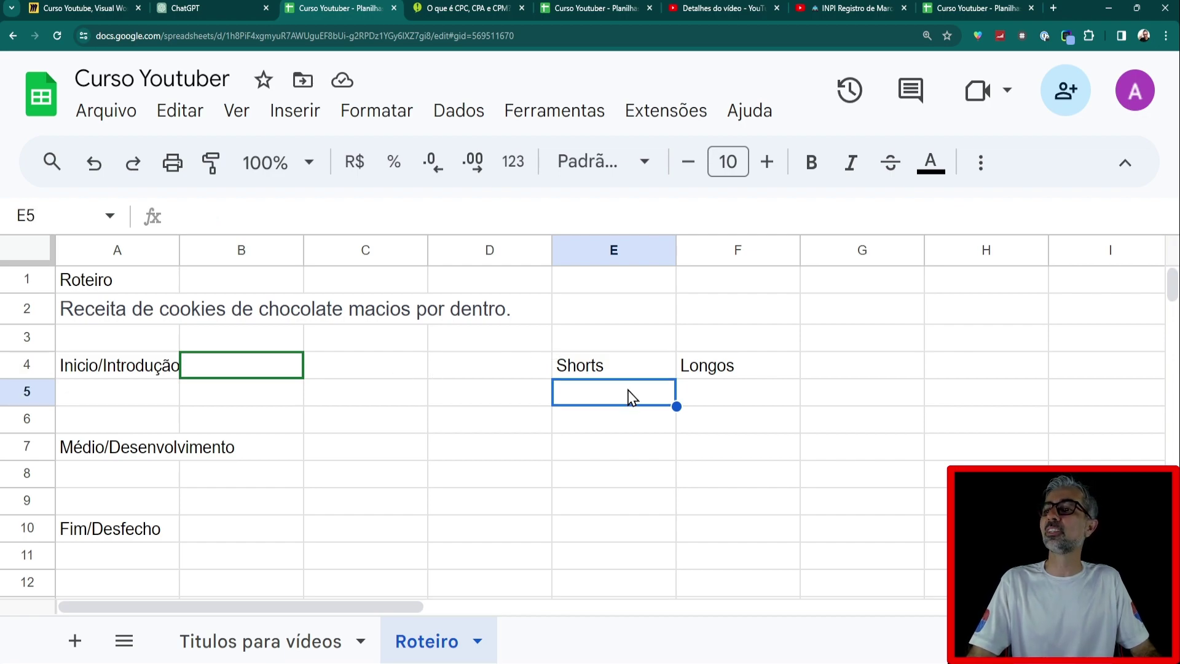
click(621, 368)
click(614, 396)
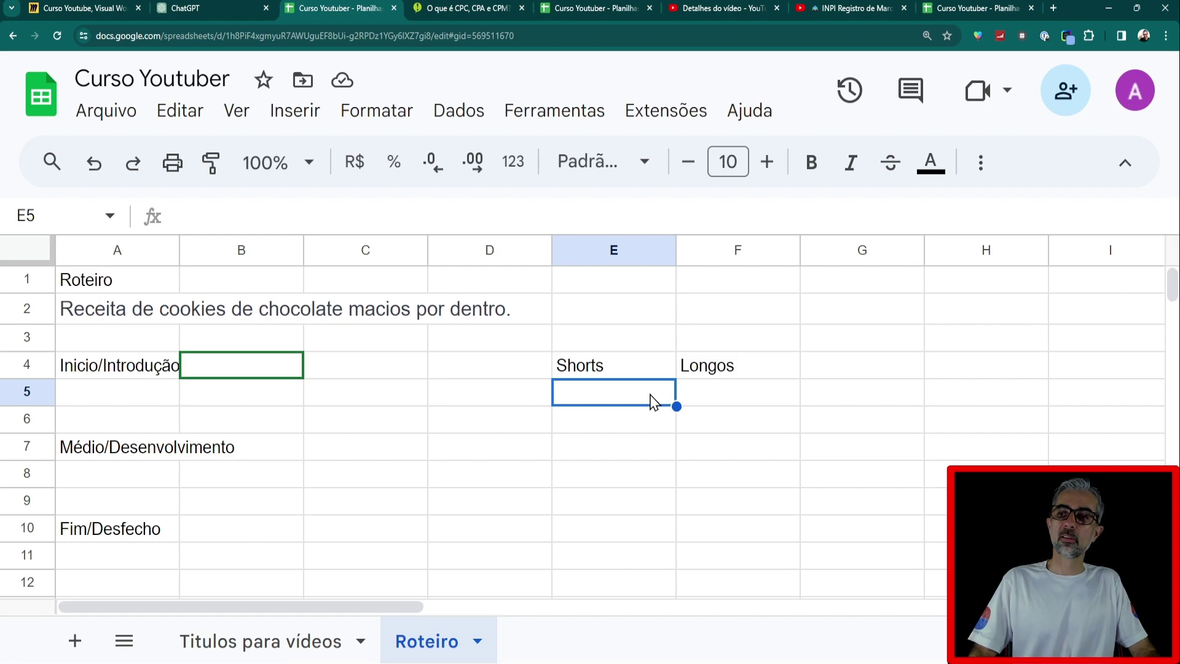
text(2)
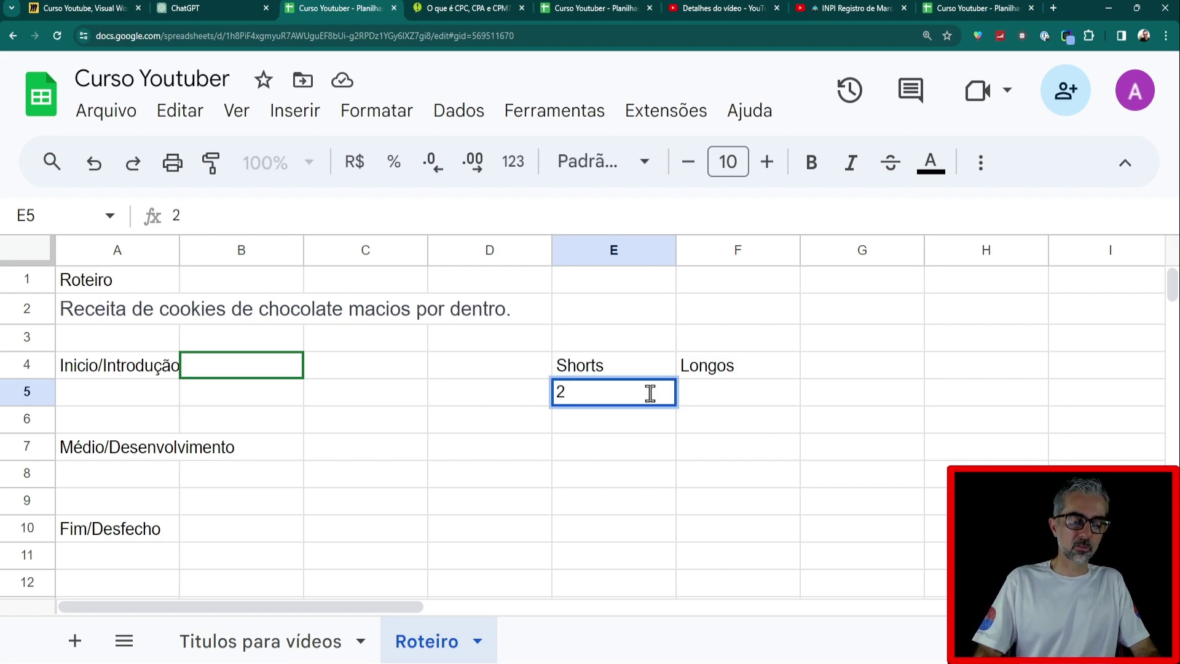
text(seg)
key(Return)
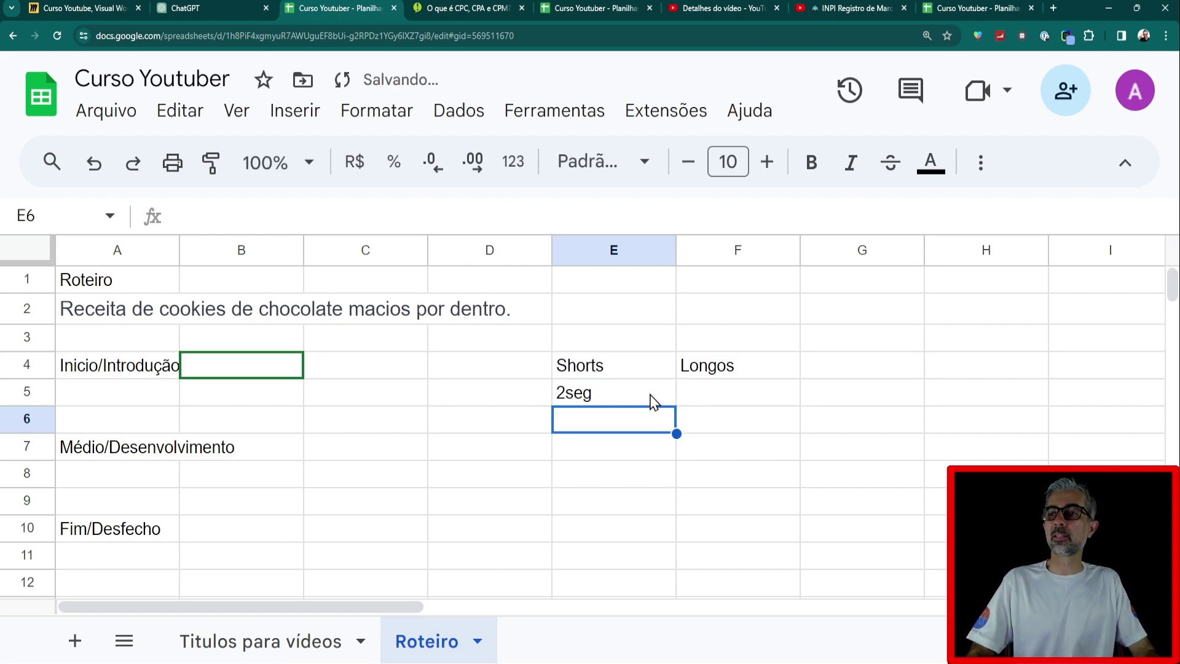
Label the duration row by entering "atenção" in cell D5
key(Up)
key(Left)
text(a)
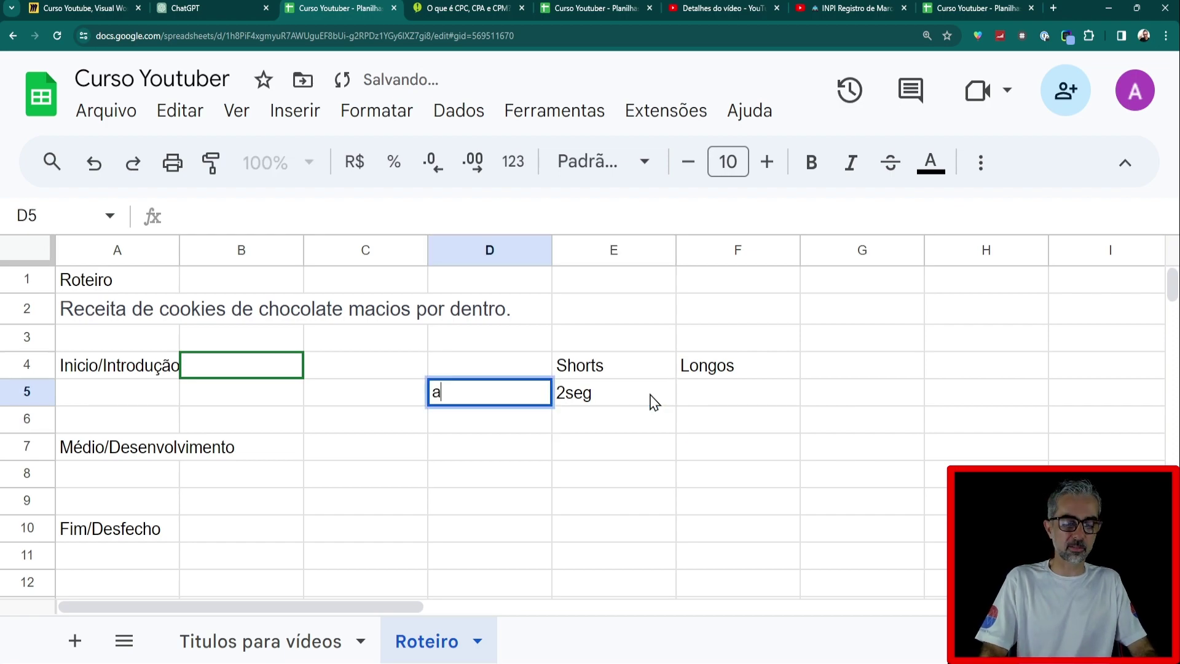
text(tenção)
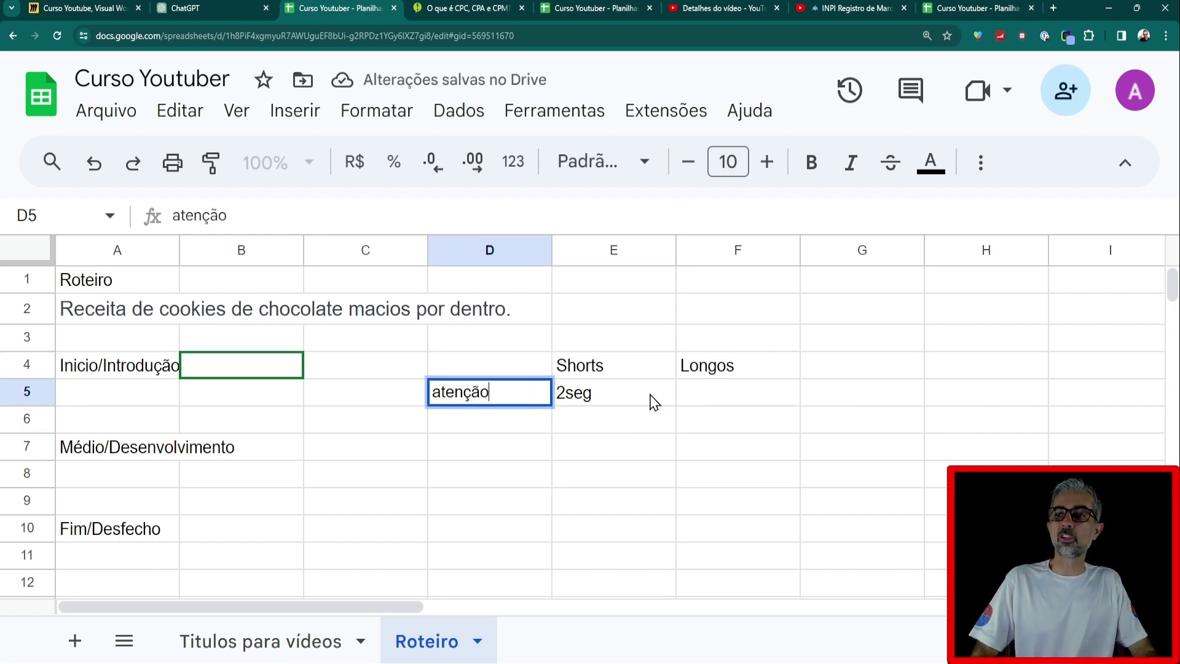
key(Right)
Enter "5 a 10seg" in cell F5, under the Longos heading
key(Right)
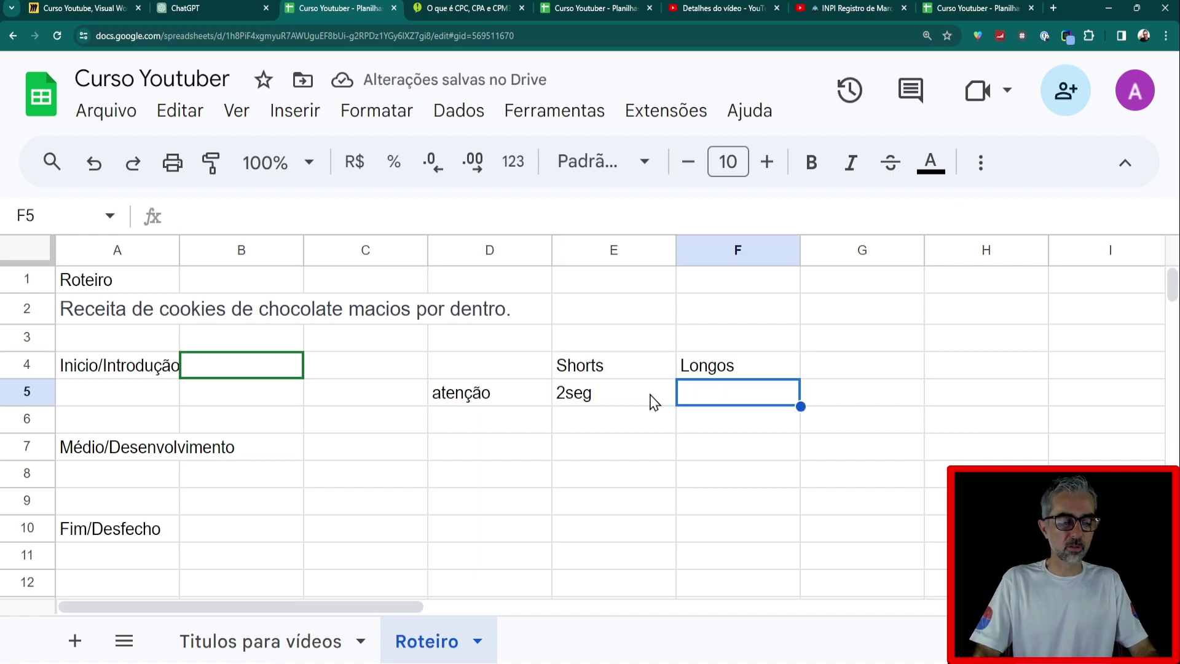
text(5 a 10 sr)
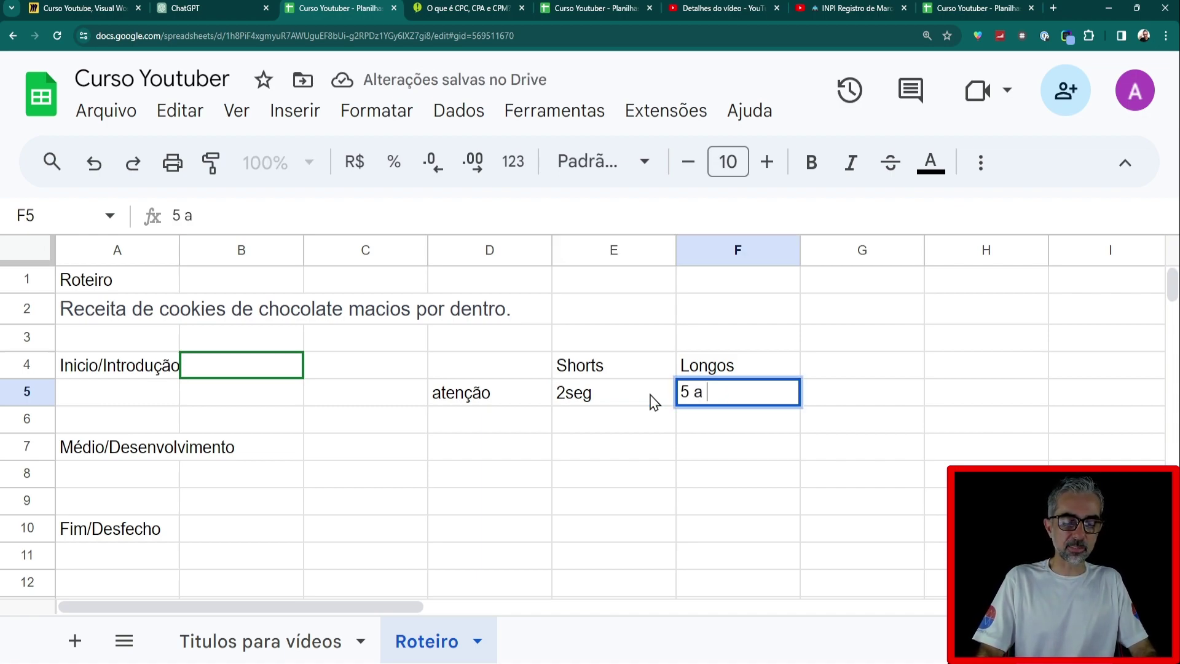
key(BackSpace)
key(BackSpace)
key(BackSpace)
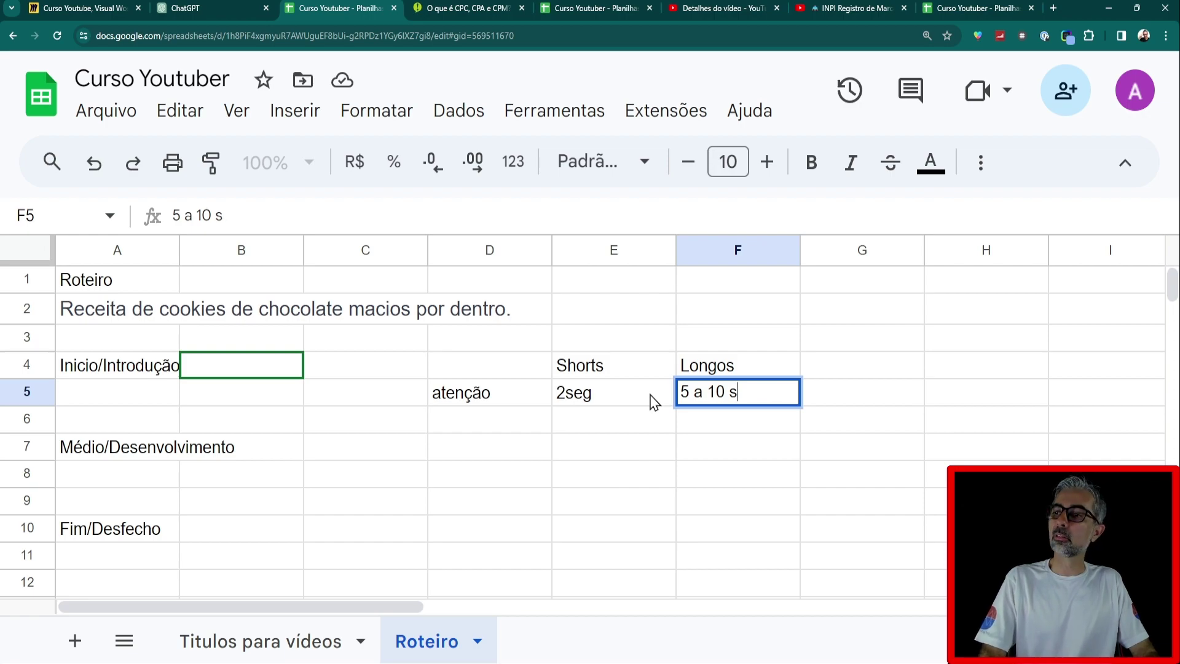
text(seg)
key(Return)
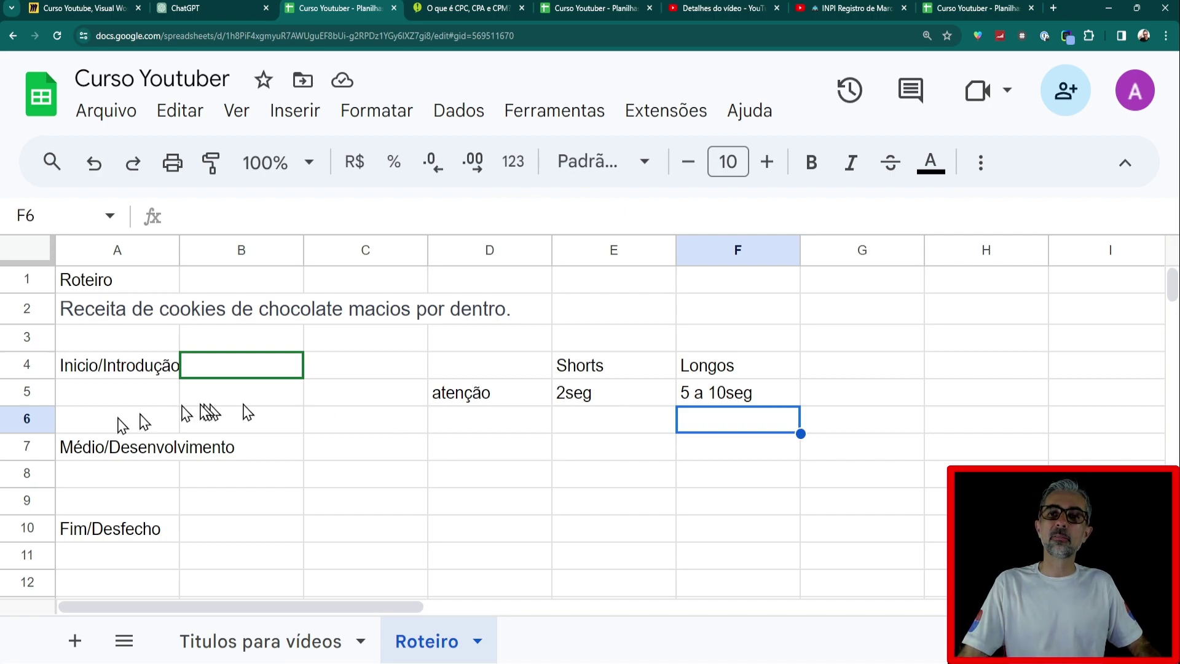
Correct the section heading in cell A7 to read "Meio/Desenvolvimento"
double_click(104, 447)
click(104, 447)
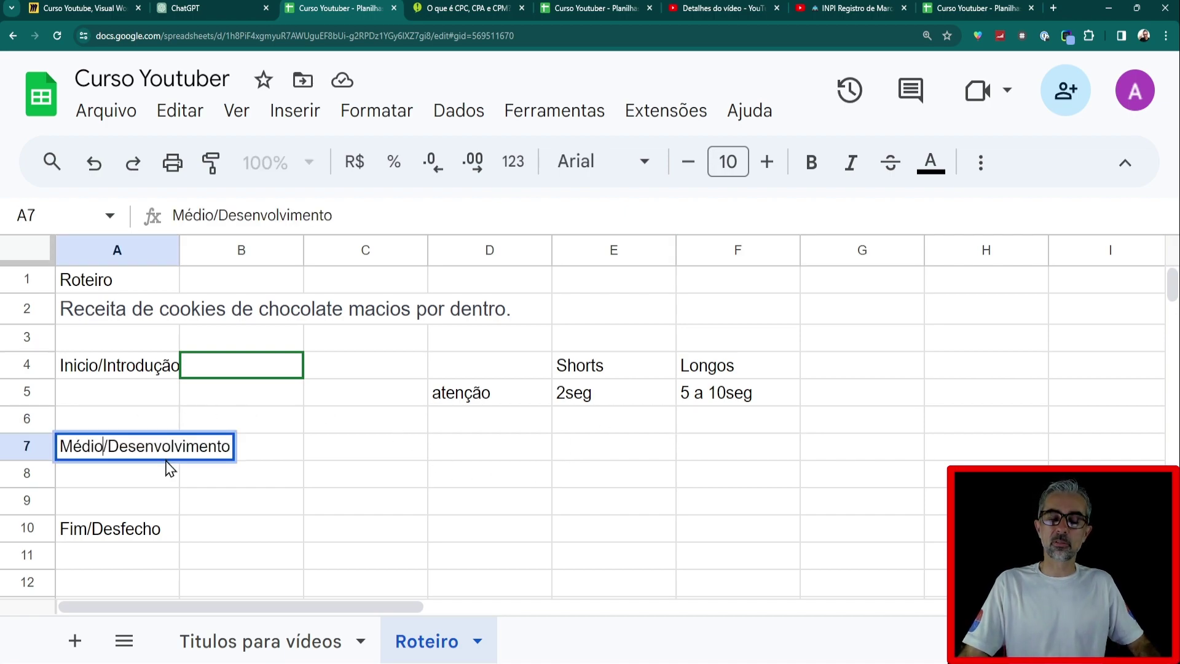
key(BackSpace)
key(BackSpace)
key(BackSpace)
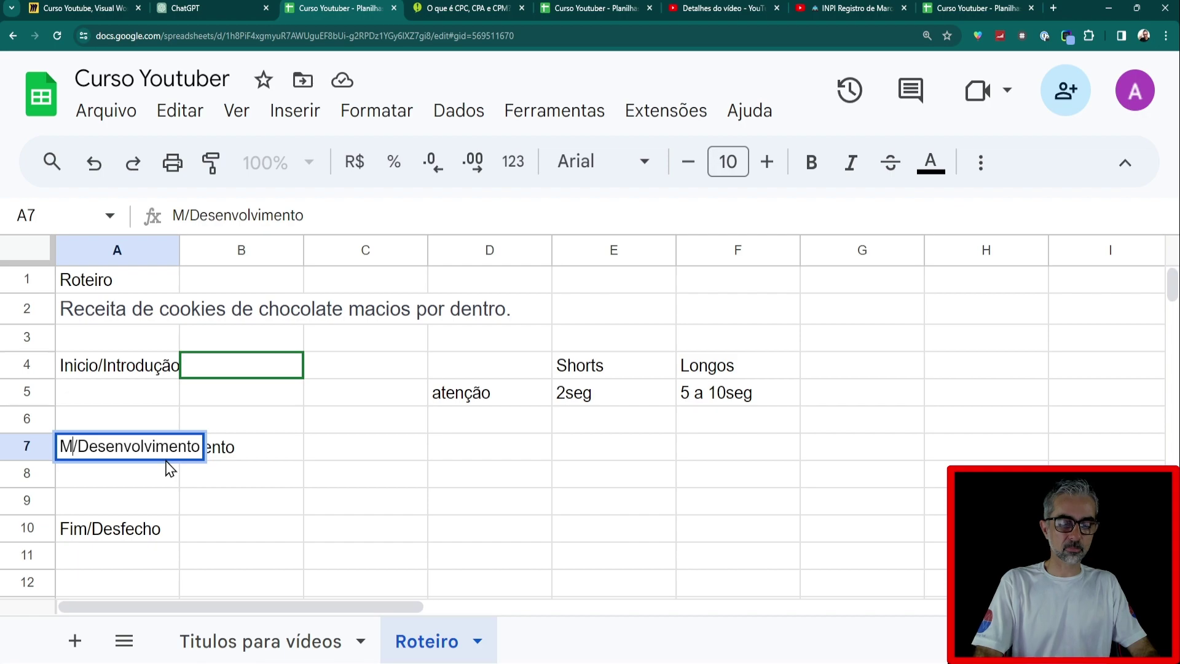
text(eio)
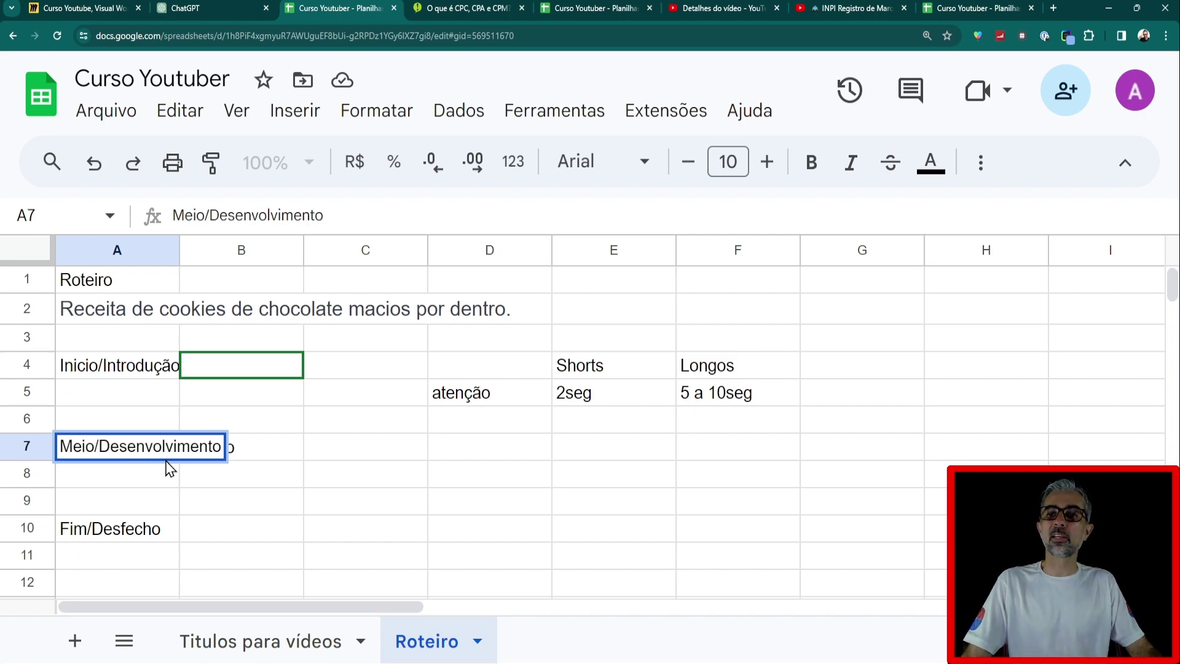
click(206, 501)
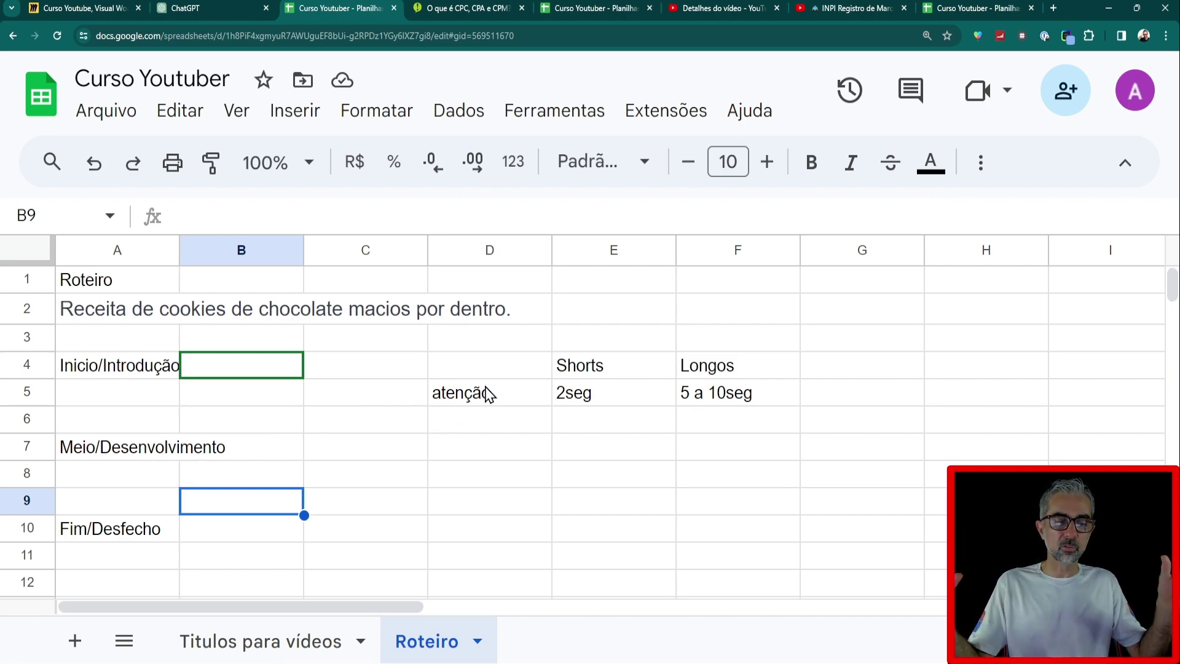
Switch to YouTube Studio, open the INPI Registro de Marca video on its YouTube watch page, mute the ad and skip it
click(740, 15)
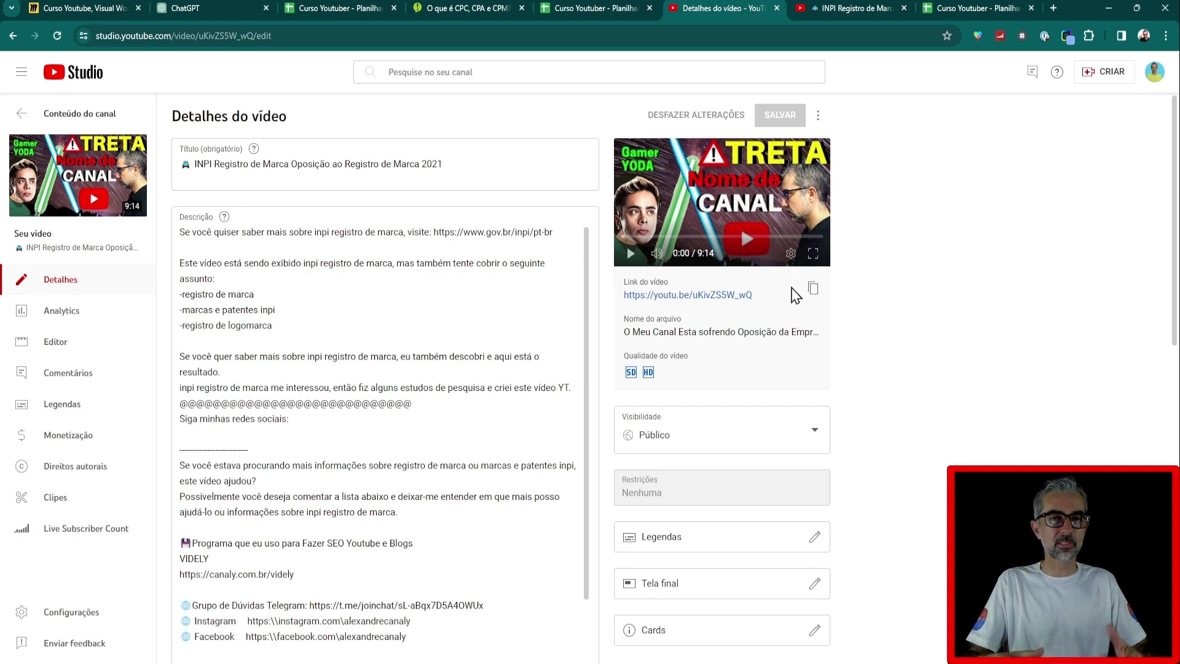
mouse_move(79, 185)
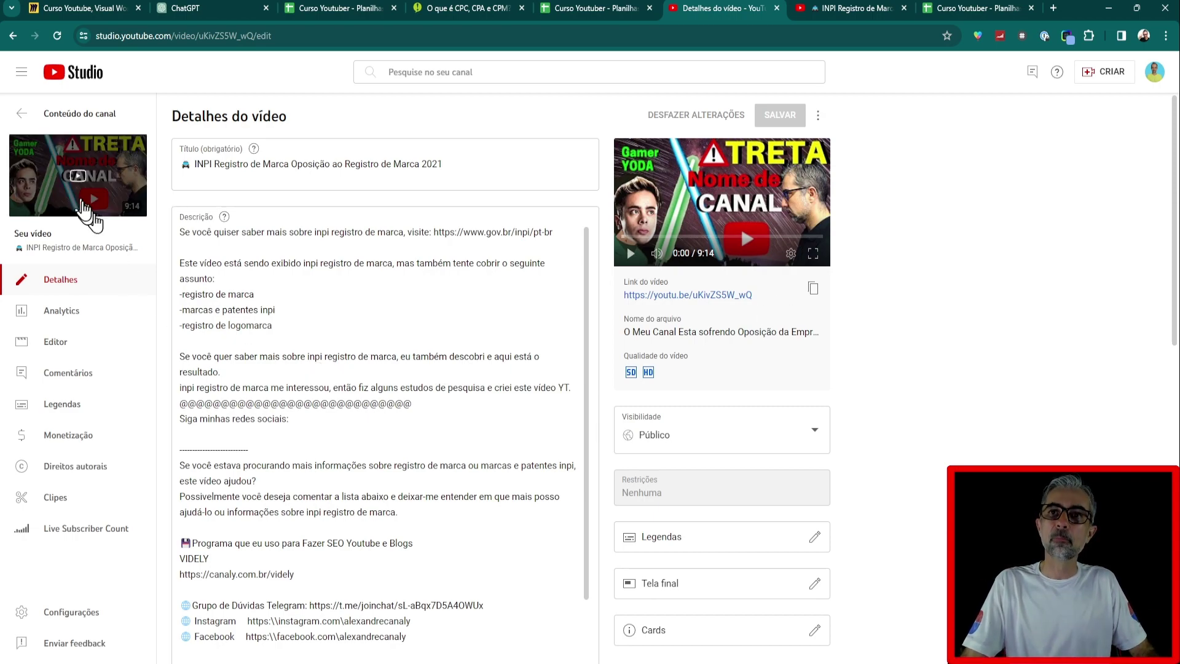
click(78, 192)
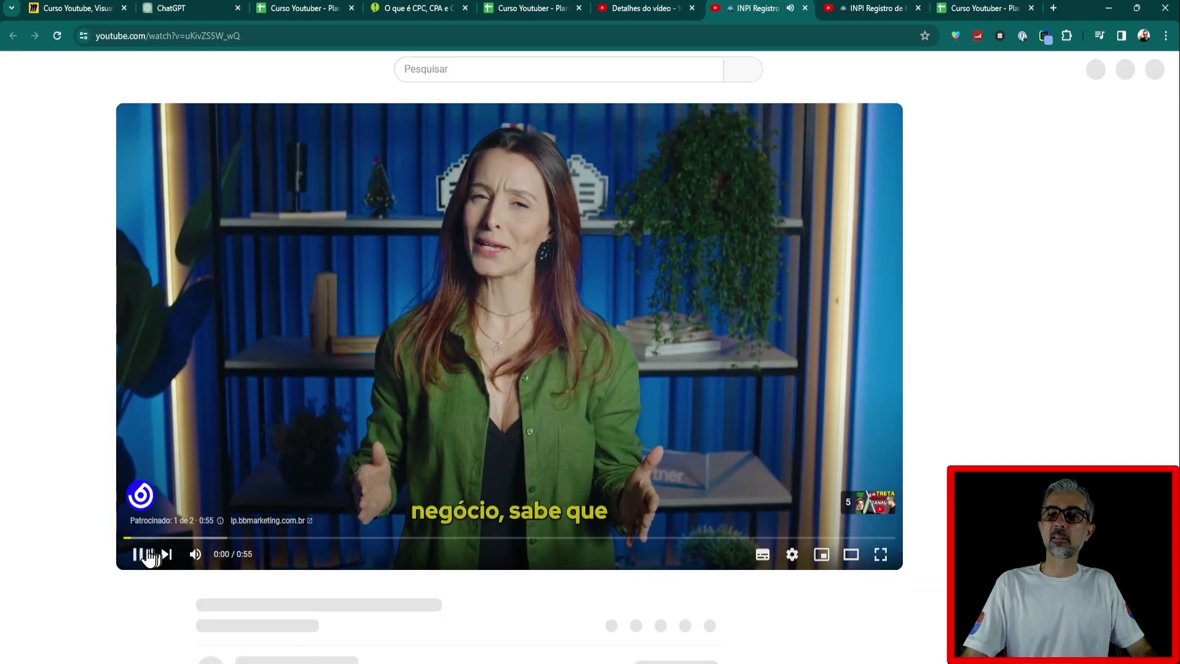
click(138, 555)
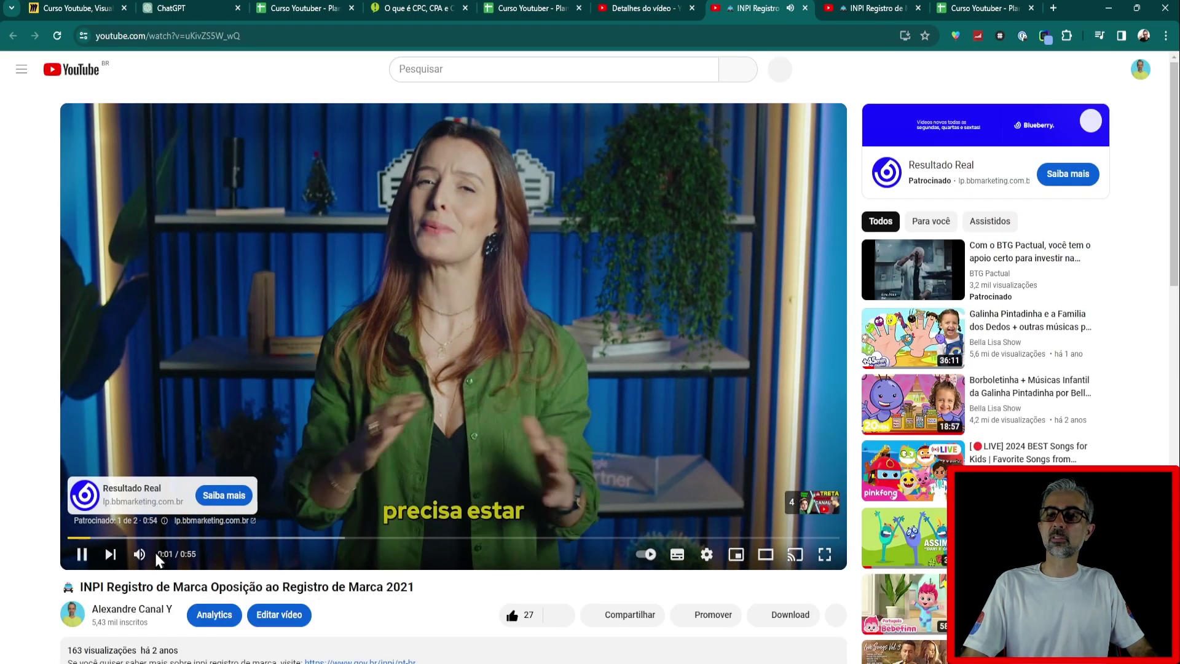
drag(177, 561, 157, 556)
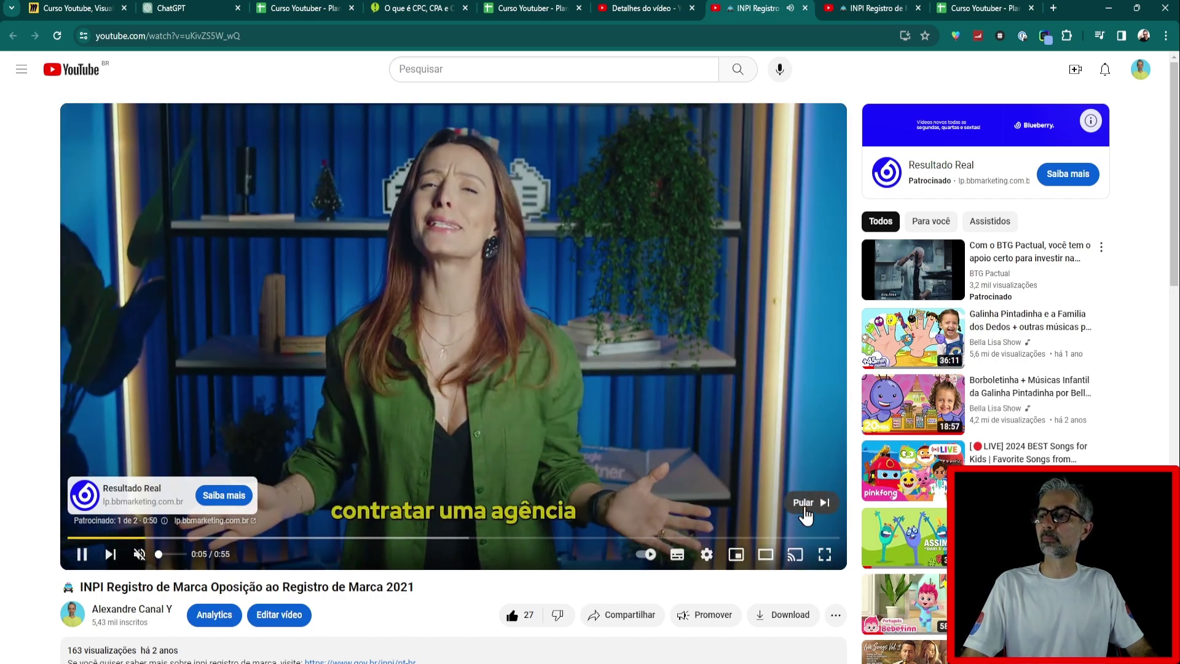
click(803, 502)
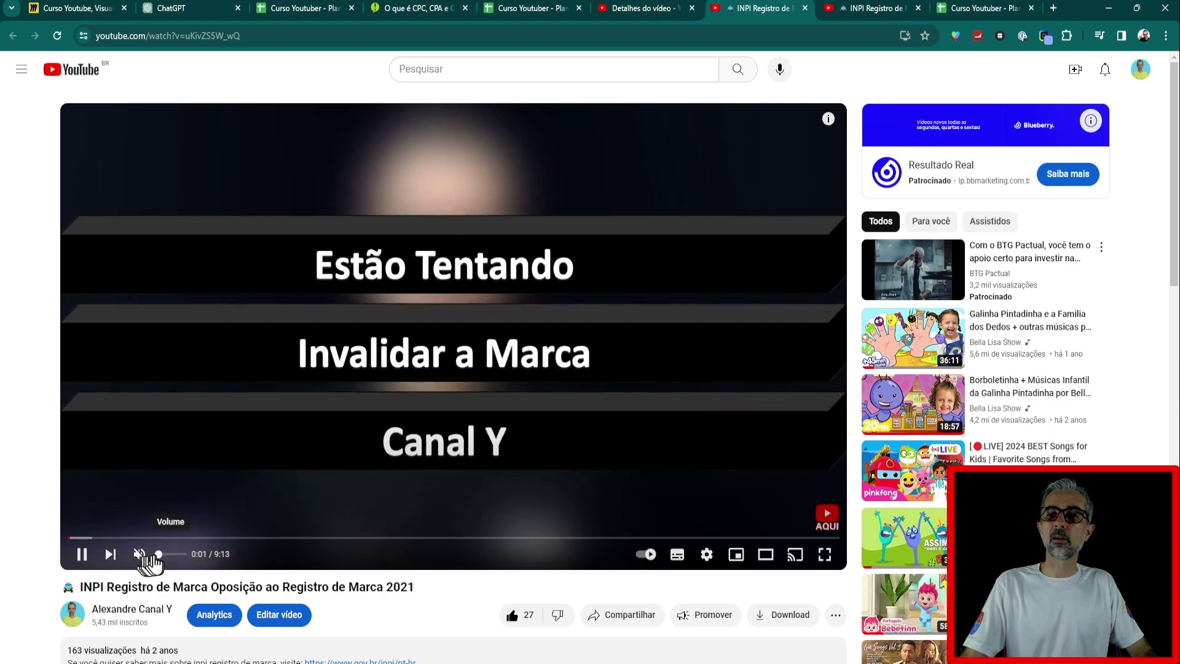
Restore the video's sound at a moderate volume and pause playback after the opening title
drag(157, 554, 198, 555)
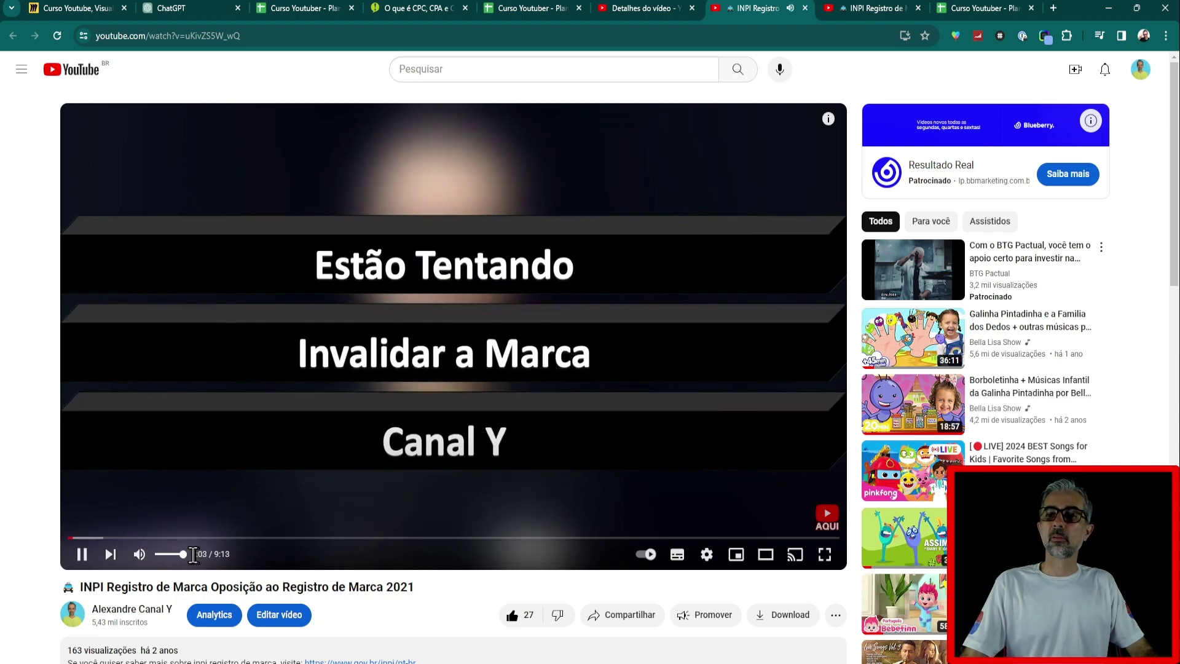
click(175, 555)
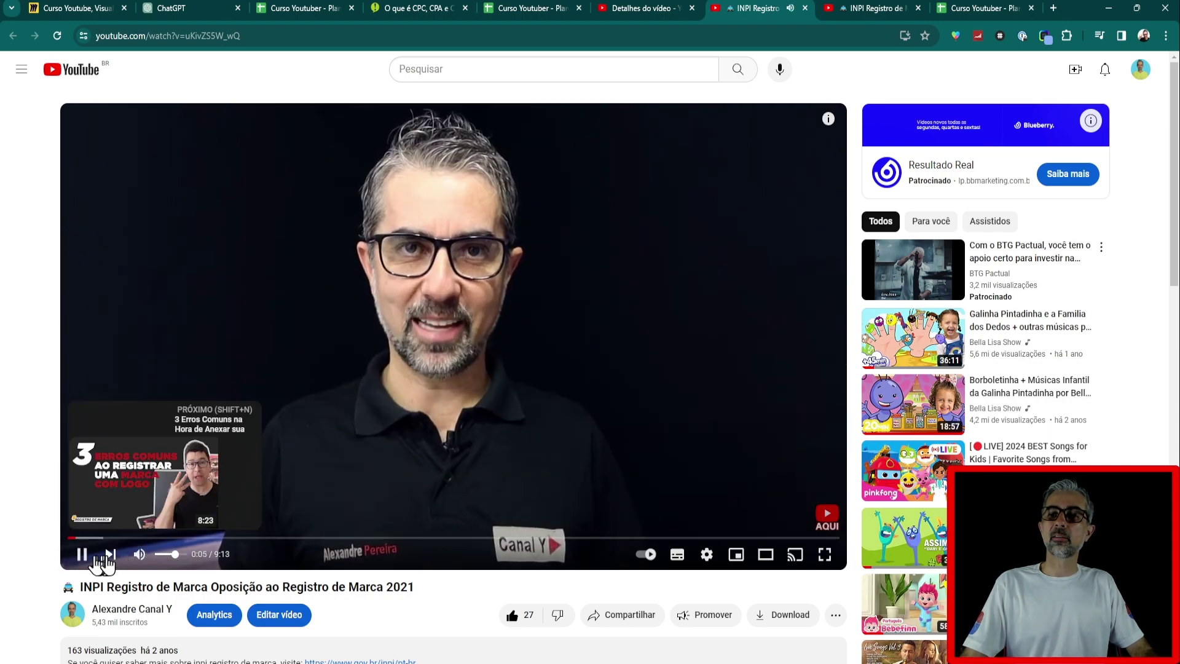
click(84, 556)
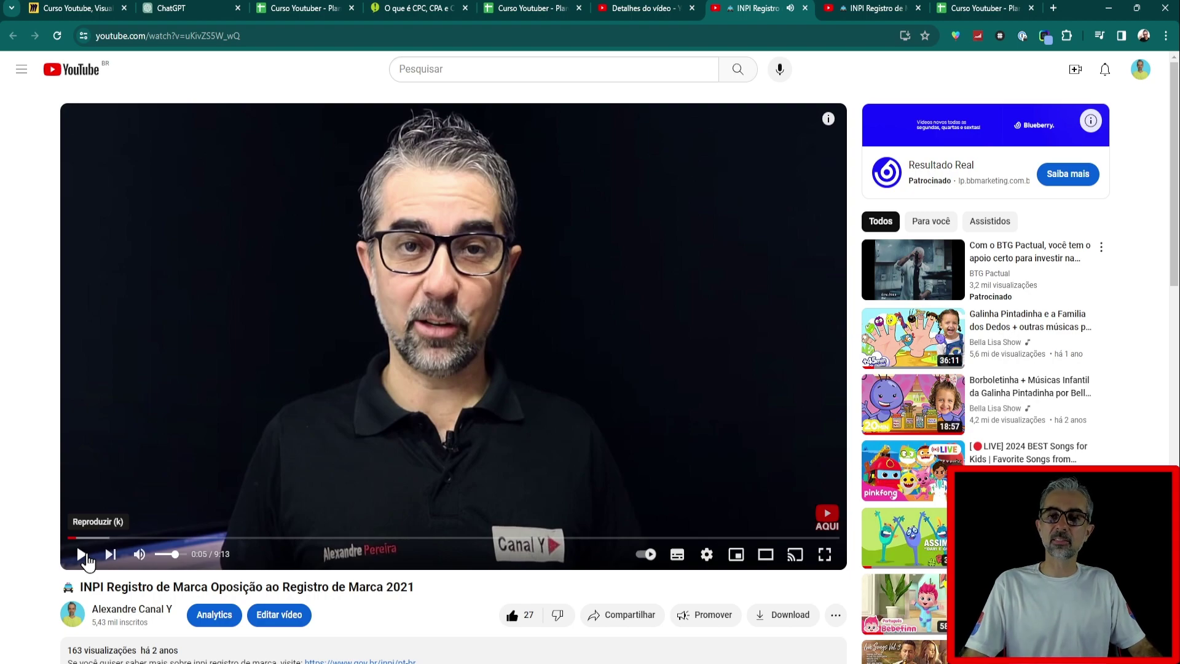
Replay the video's introduction from the beginning, pausing after the opening title and again at 0:15
click(69, 539)
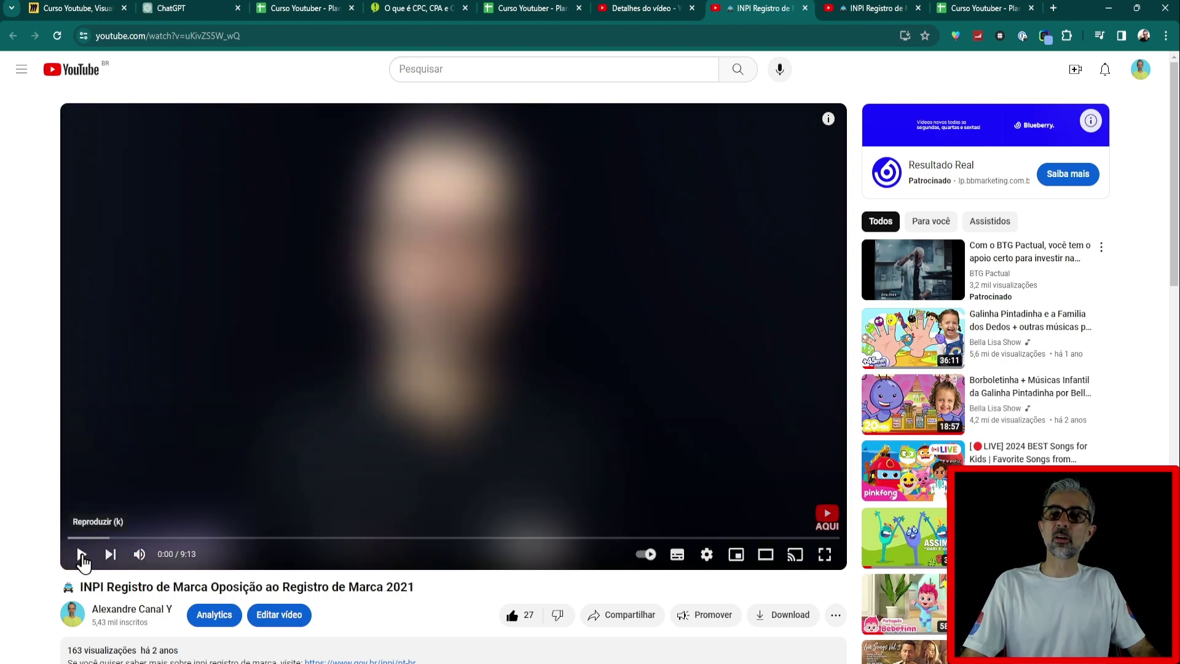
click(82, 555)
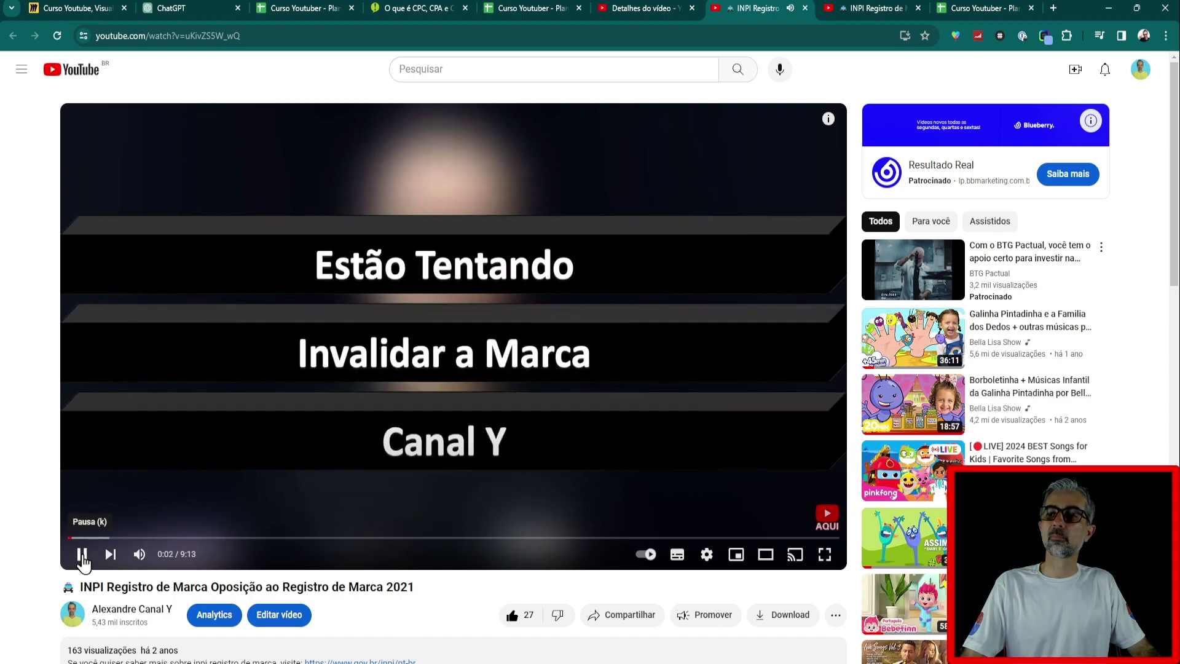
click(82, 557)
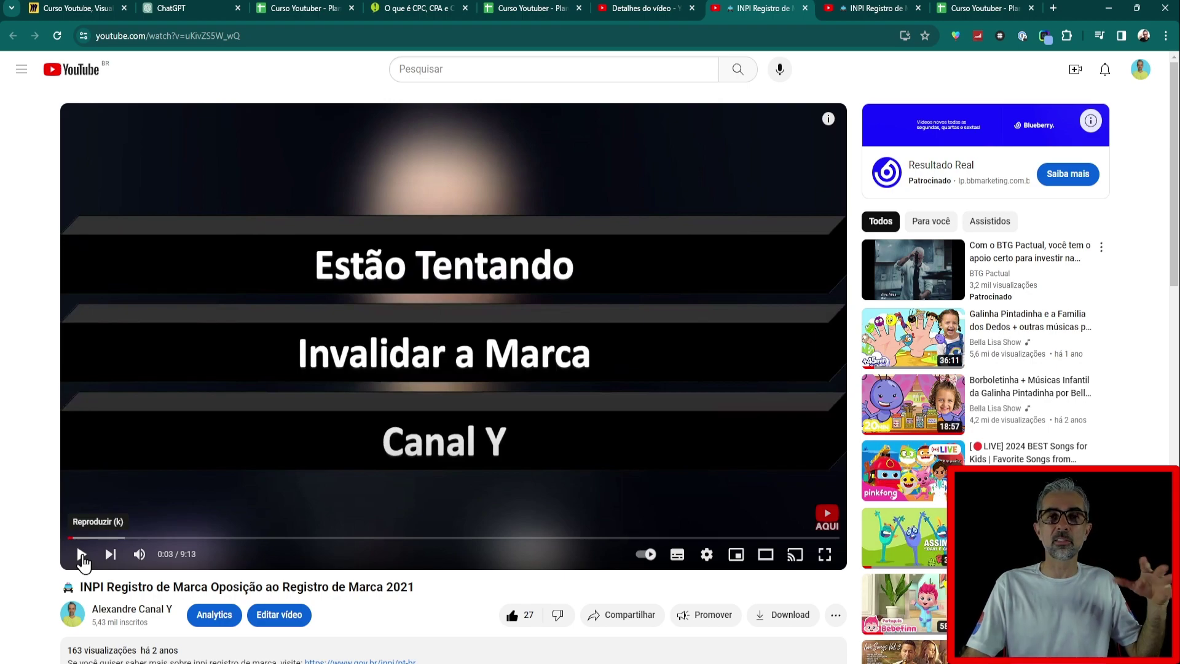
click(81, 555)
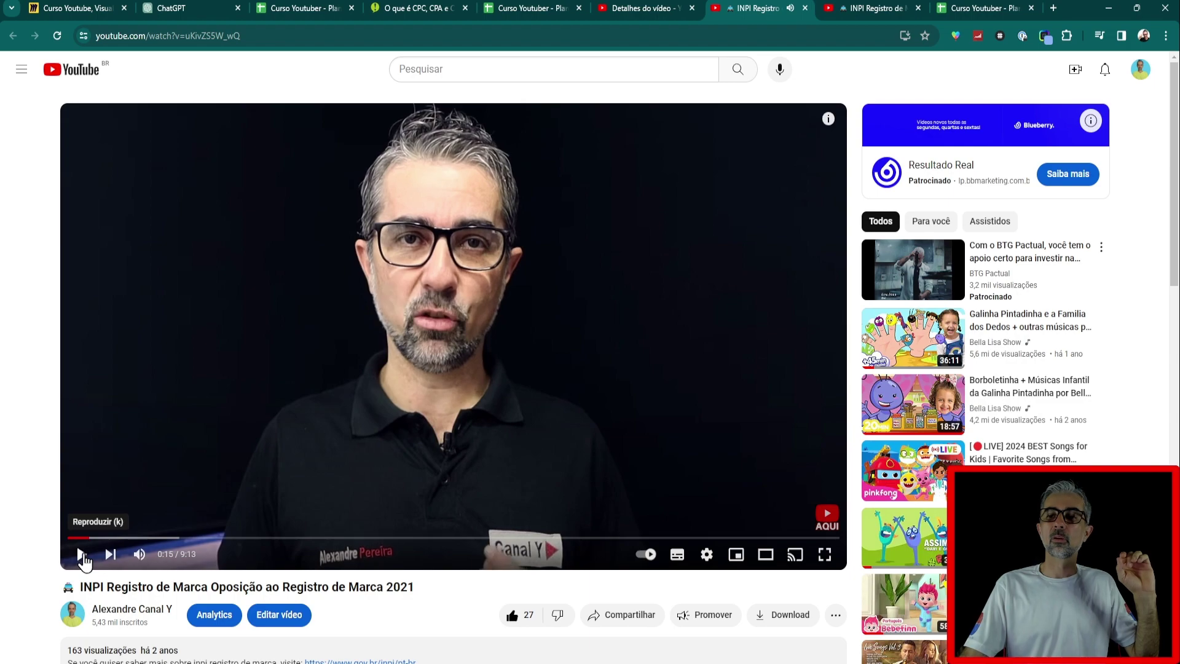
click(83, 555)
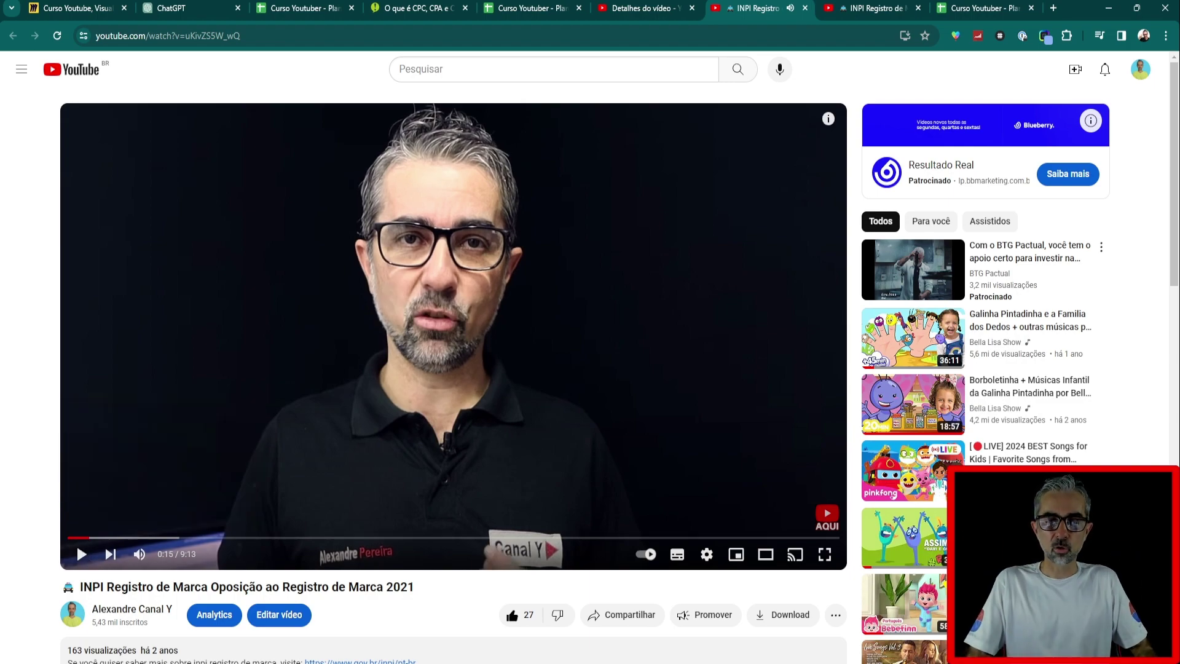